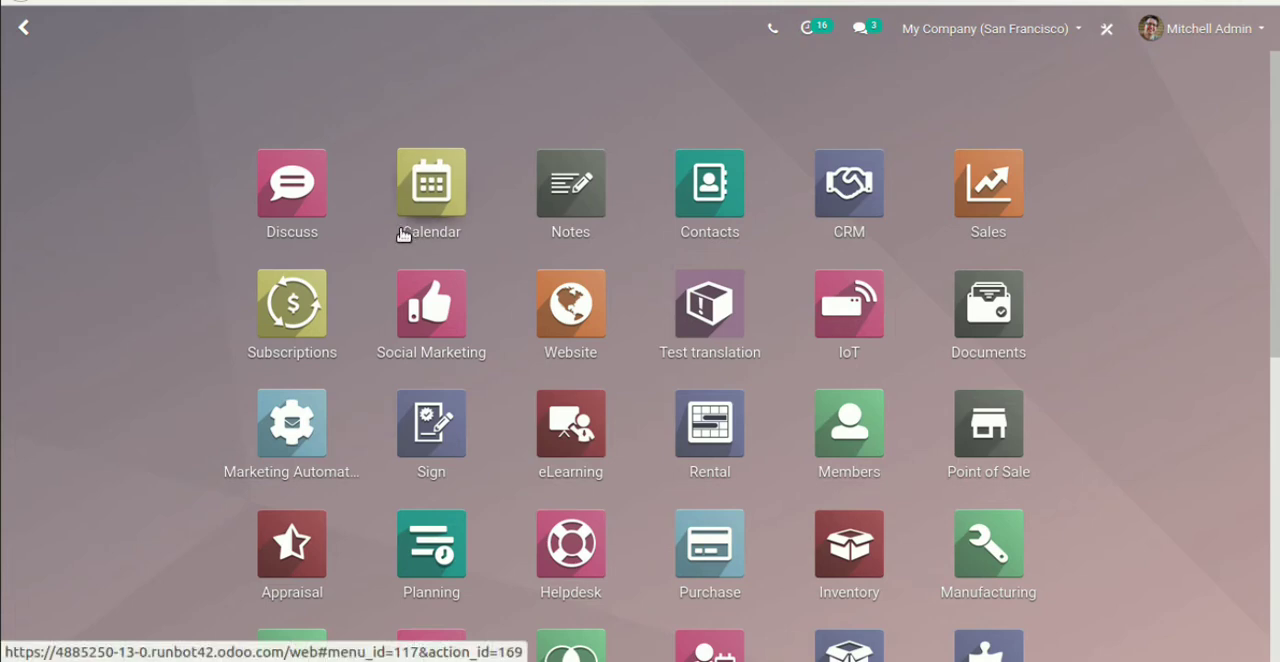
Search the purchasable products for "desk" in the Purchase app and open the Desk lamp product
left_click(714, 556)
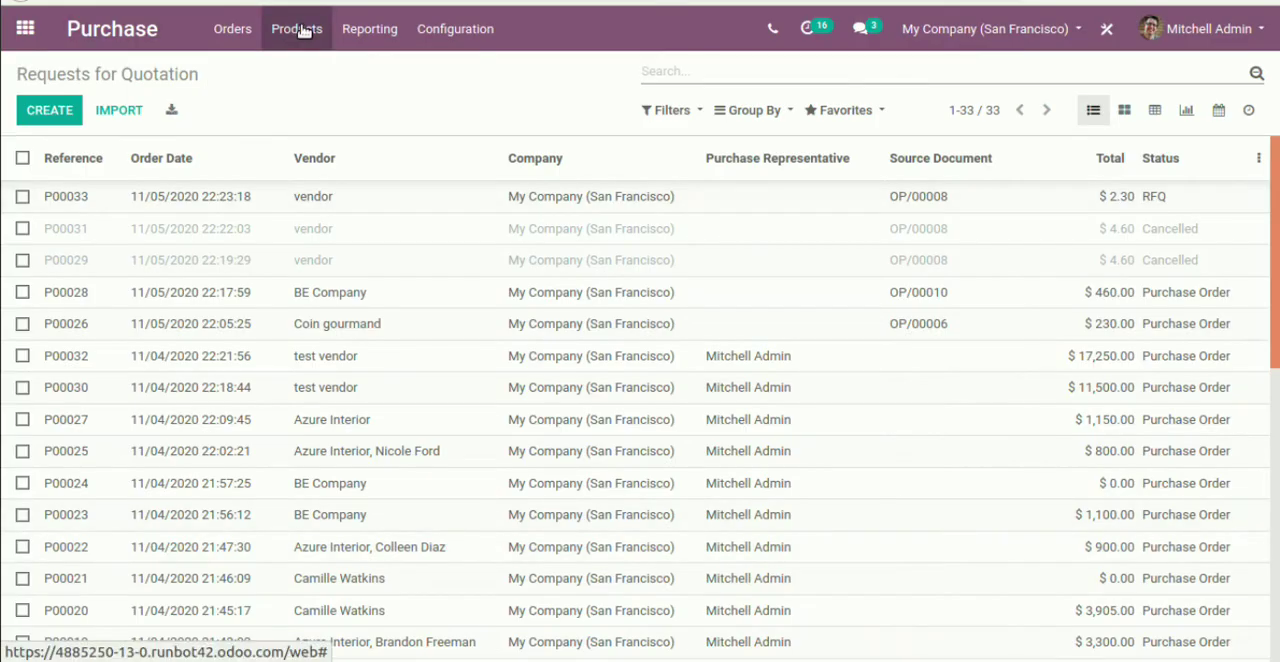
left_click(300, 29)
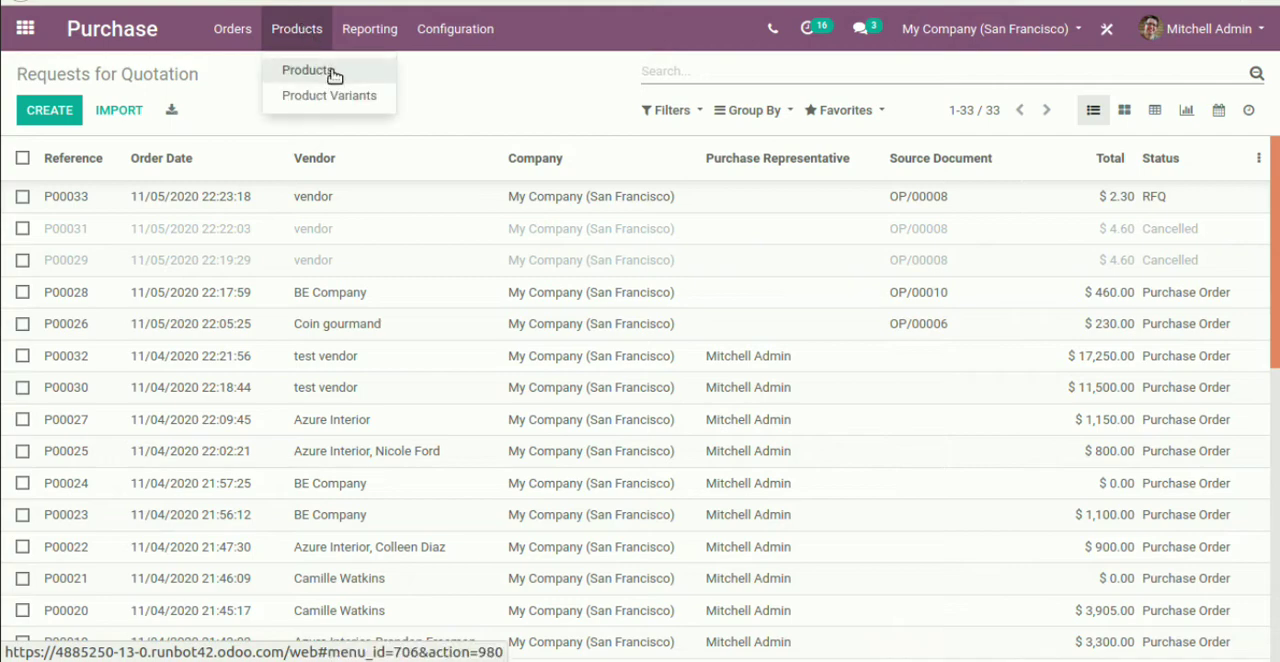
left_click(331, 72)
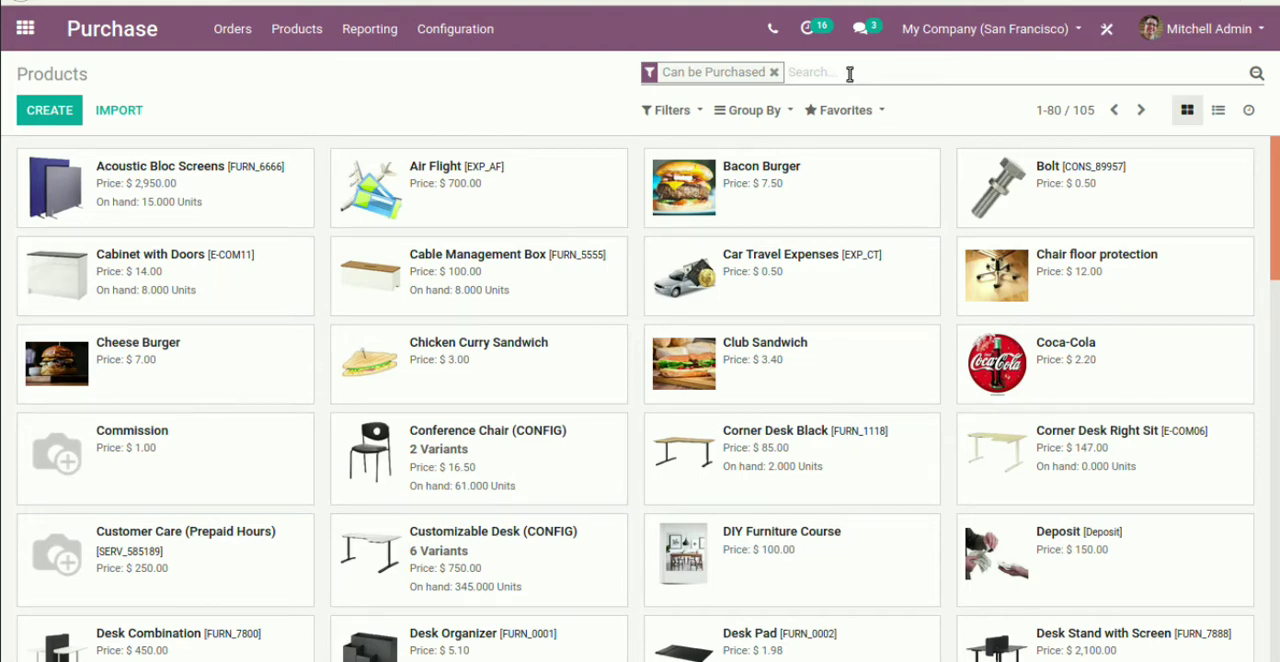
type("desk")
key("Return")
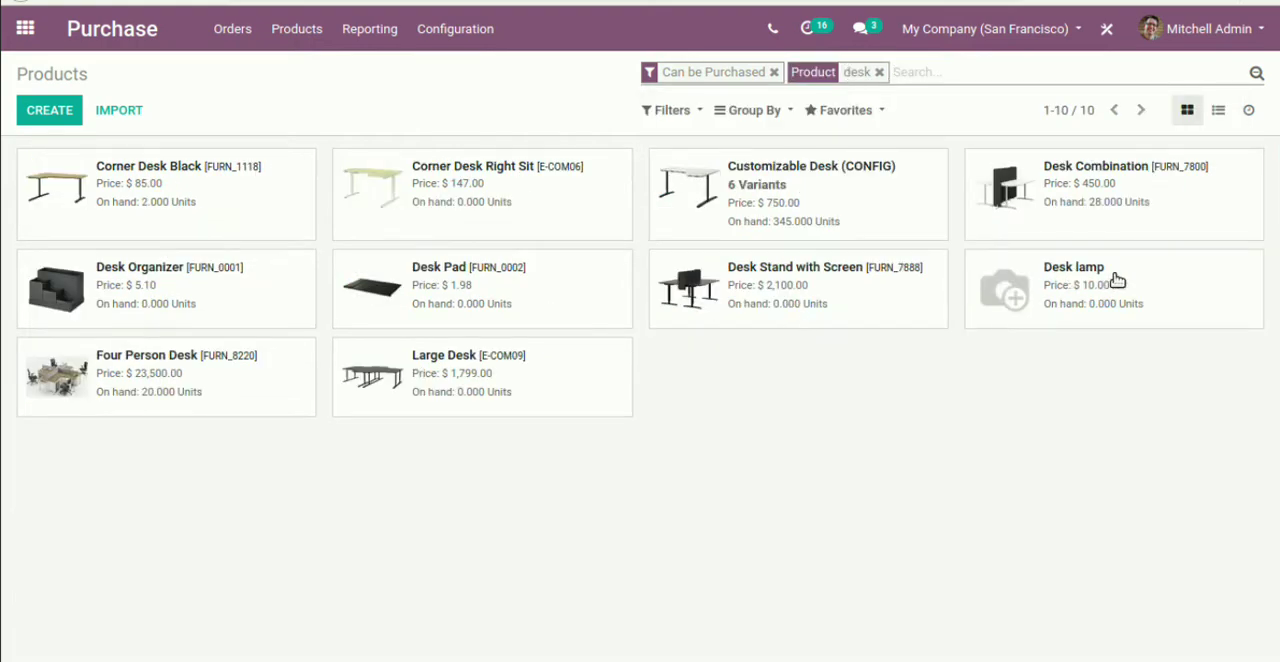
left_click(1111, 281)
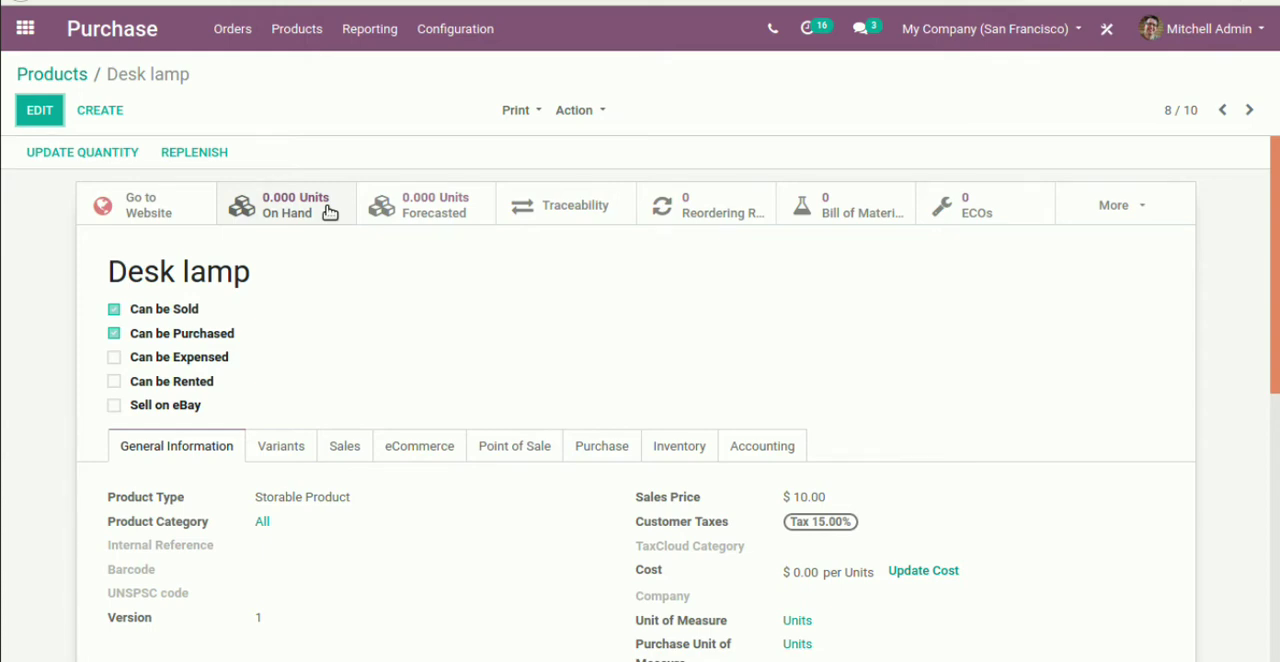
Start a new reordering rule for the Desk lamp with a minimum quantity of 2 units
left_click(733, 205)
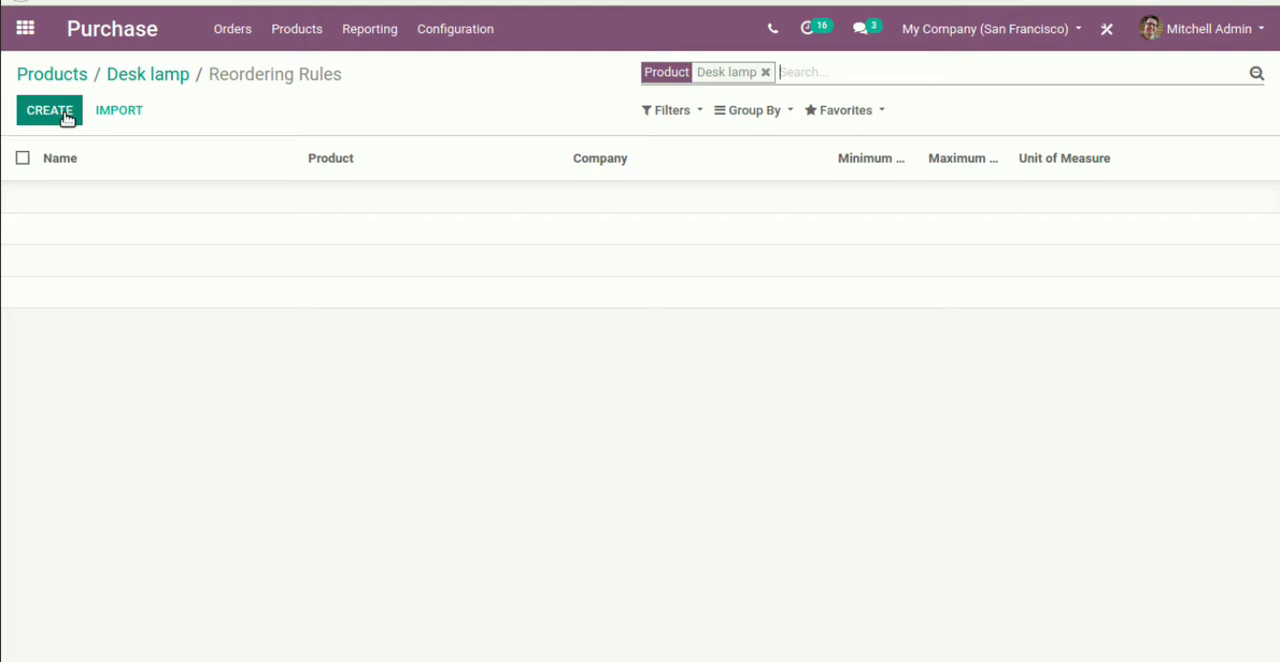
left_click(65, 115)
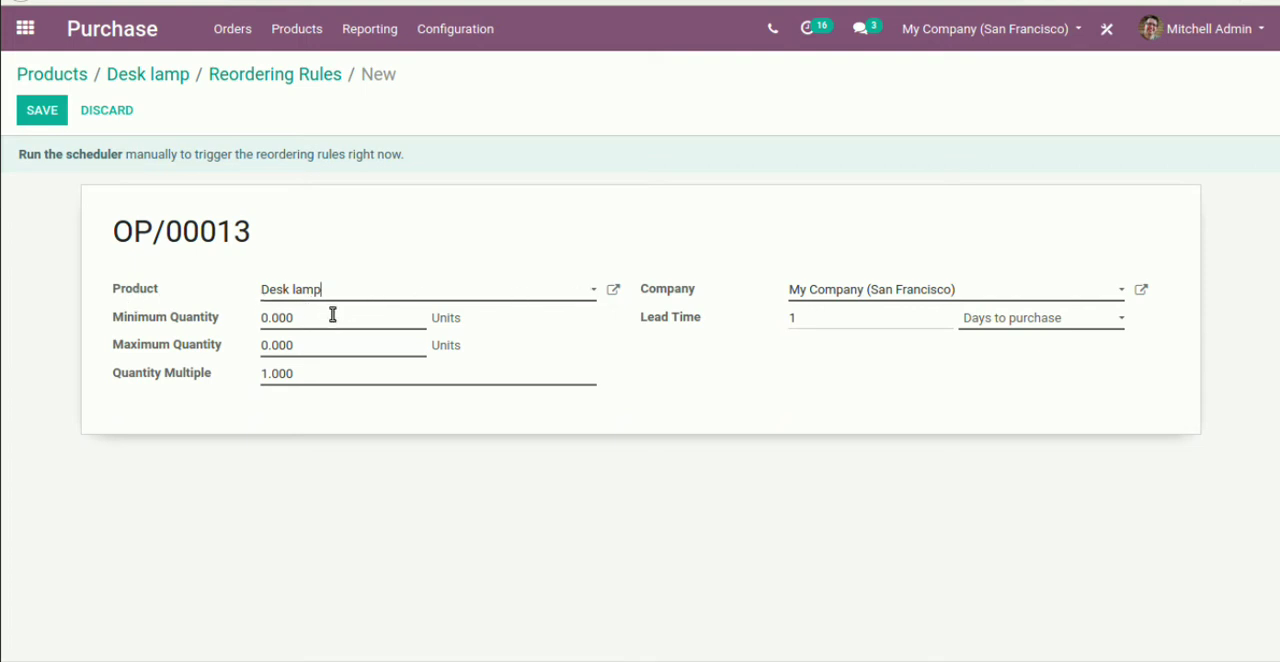
left_click_drag(320, 315, 182, 311)
type("2")
Set the reordering rule's maximum quantity to 20 units and save the rule
double_click(240, 344)
left_click(298, 349)
left_click_drag(303, 345, 221, 361)
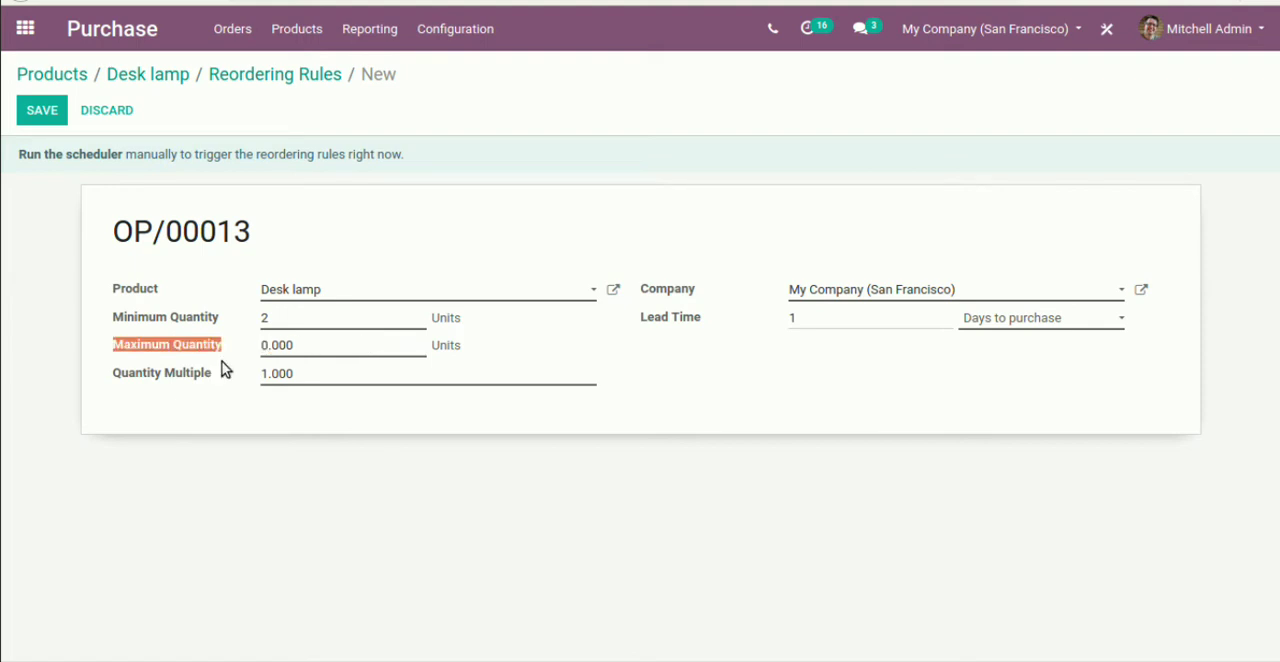
left_click(348, 346)
key("BackSpace")
key("BackSpace")
key("BackSpace")
key("BackSpace")
key("BackSpace")
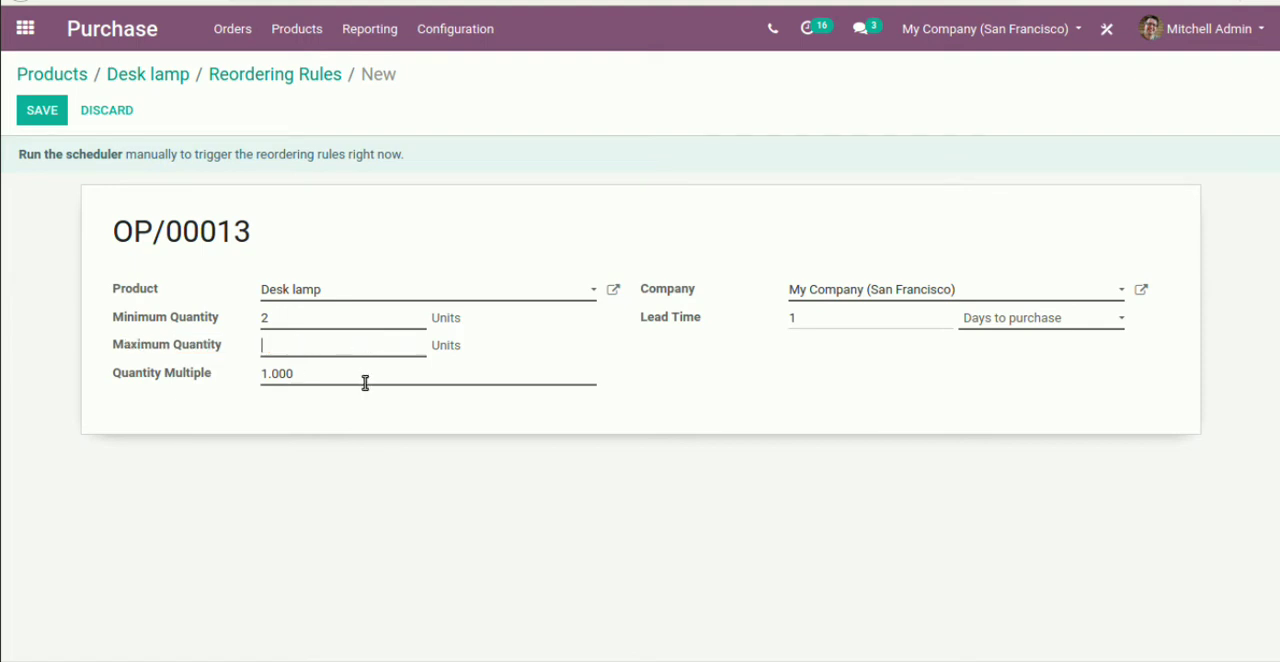
type("20")
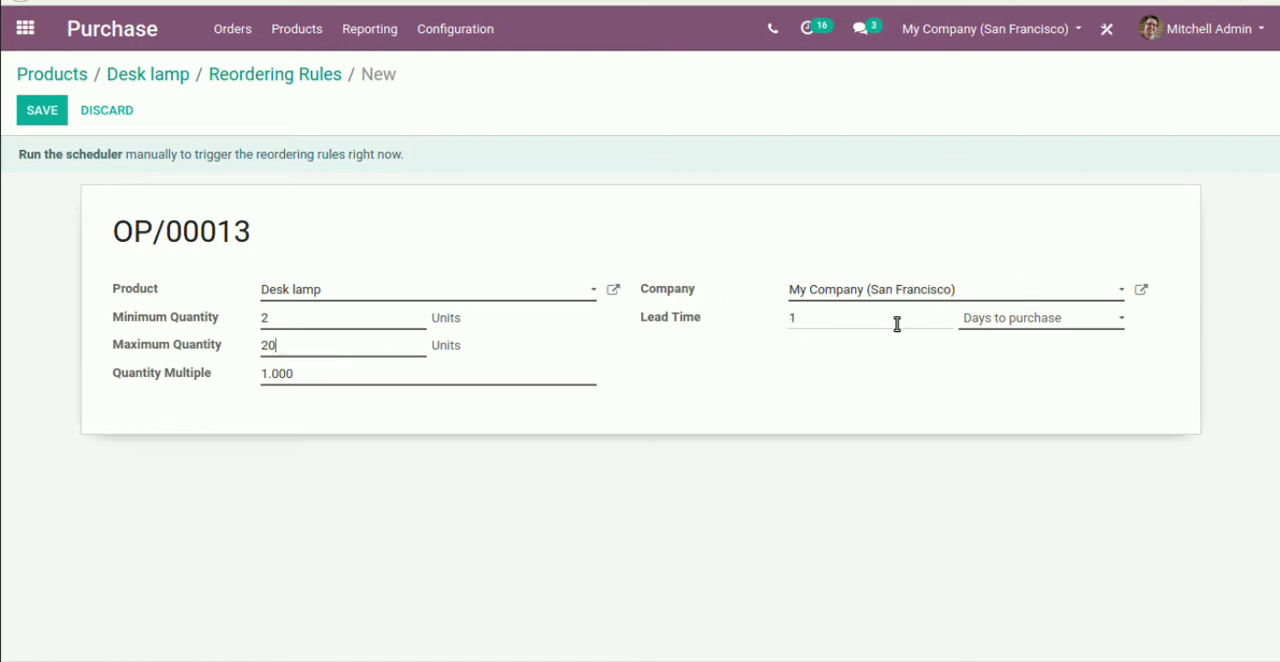
left_click(42, 112)
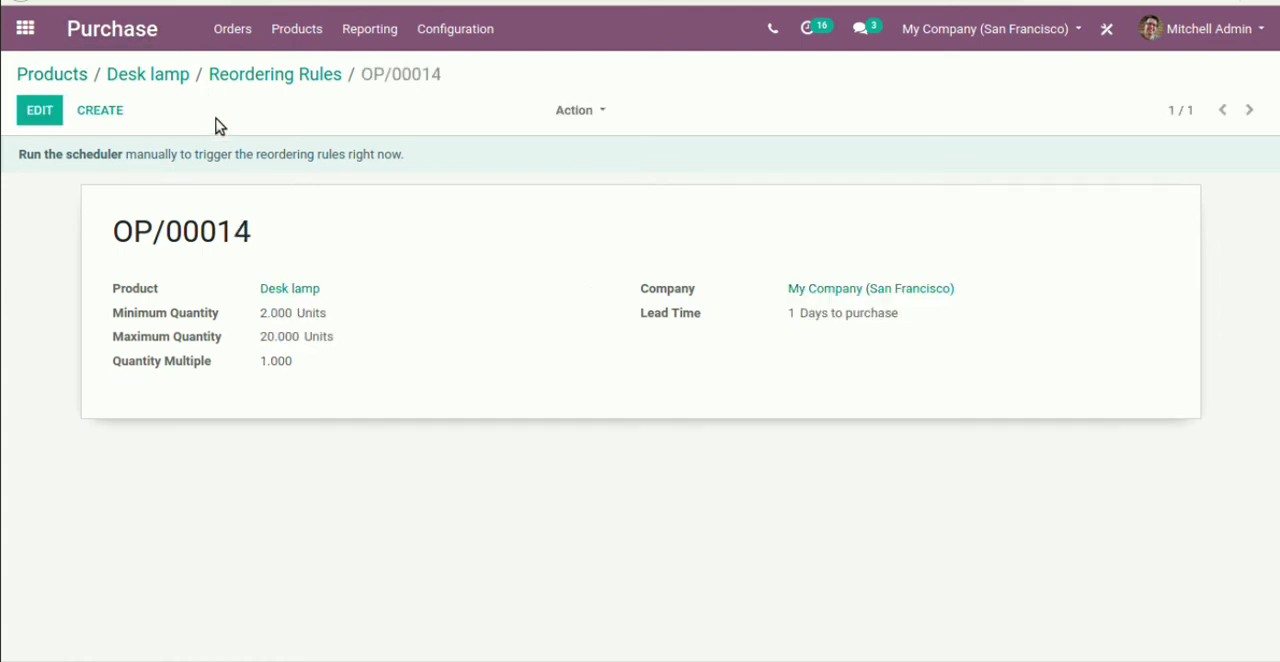
Return to the Desk lamp product and add a vendor line for BE Company in its purchase details
left_click(158, 80)
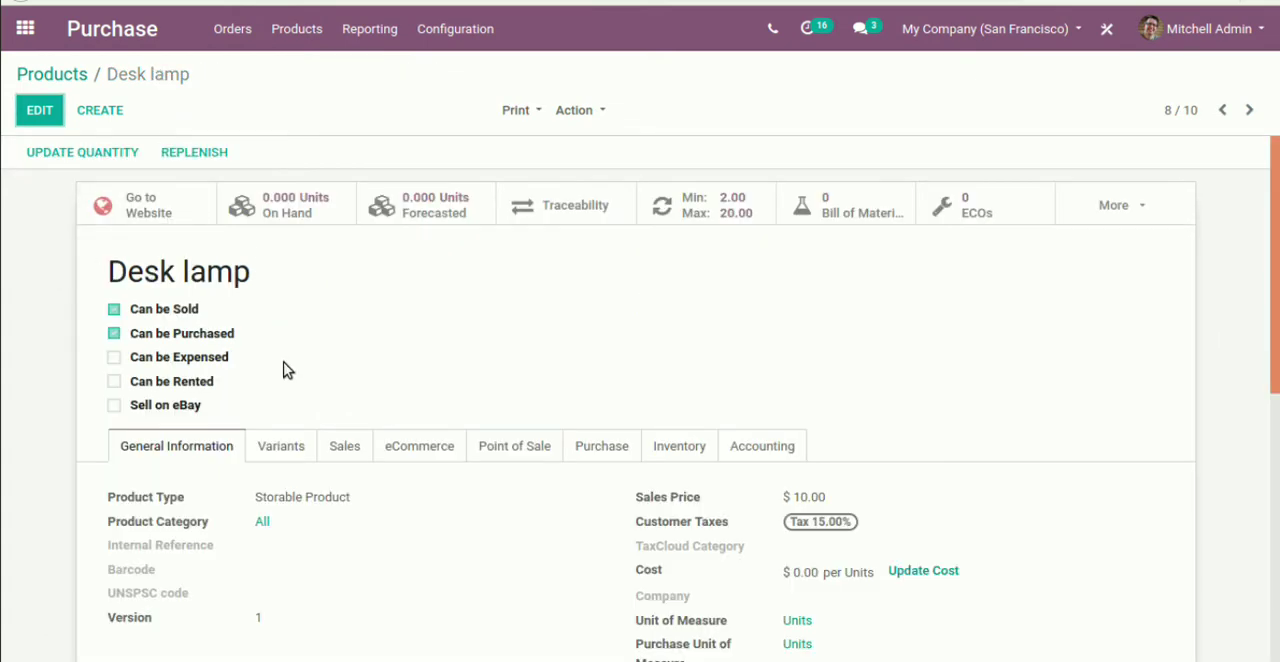
scroll(283, 370, "down", 2)
left_click(583, 314)
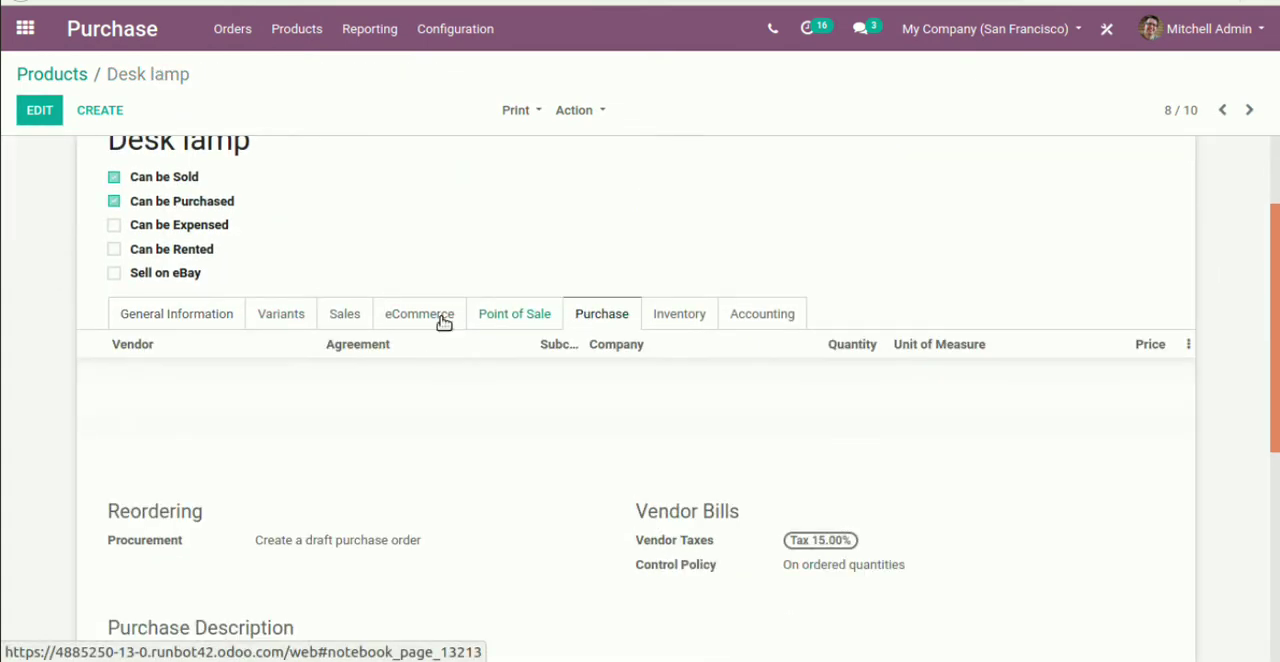
left_click(49, 117)
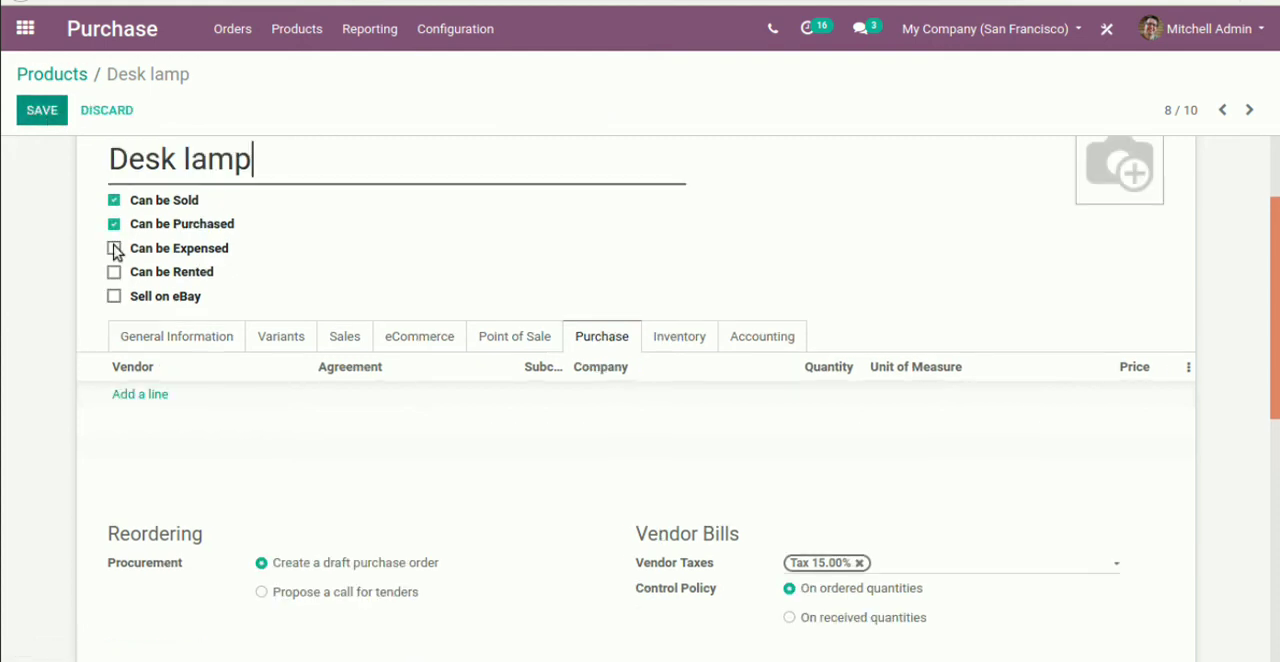
left_click(147, 400)
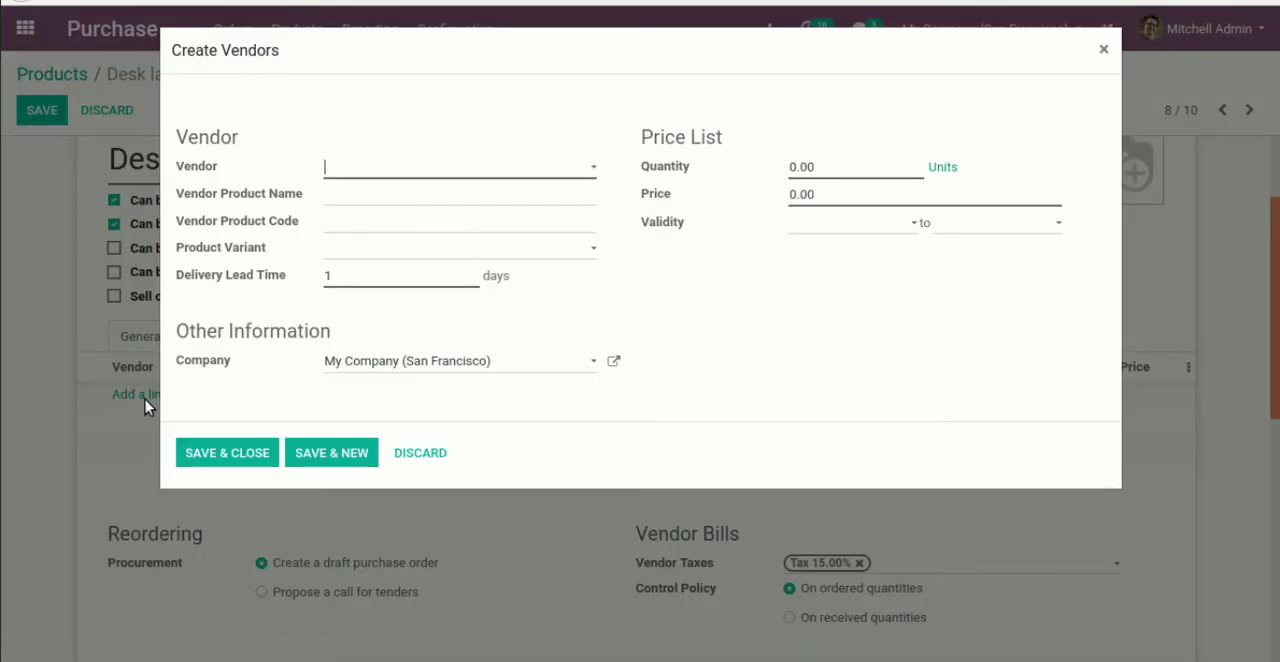
left_click(498, 170)
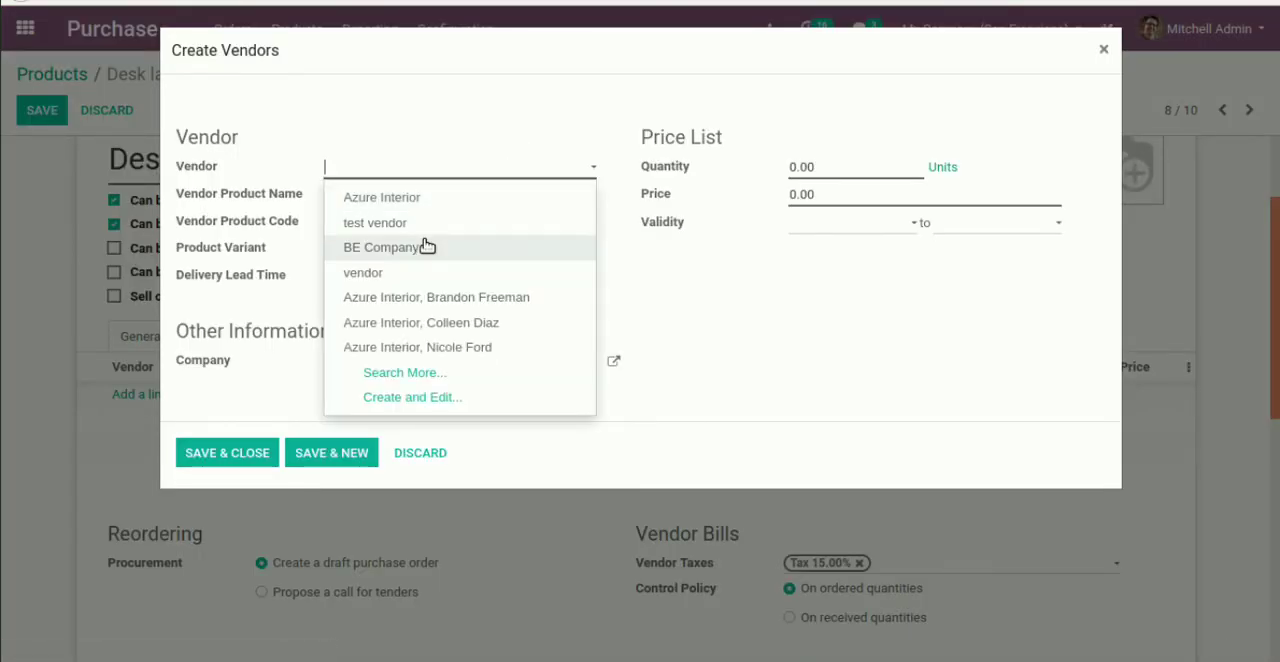
left_click(426, 246)
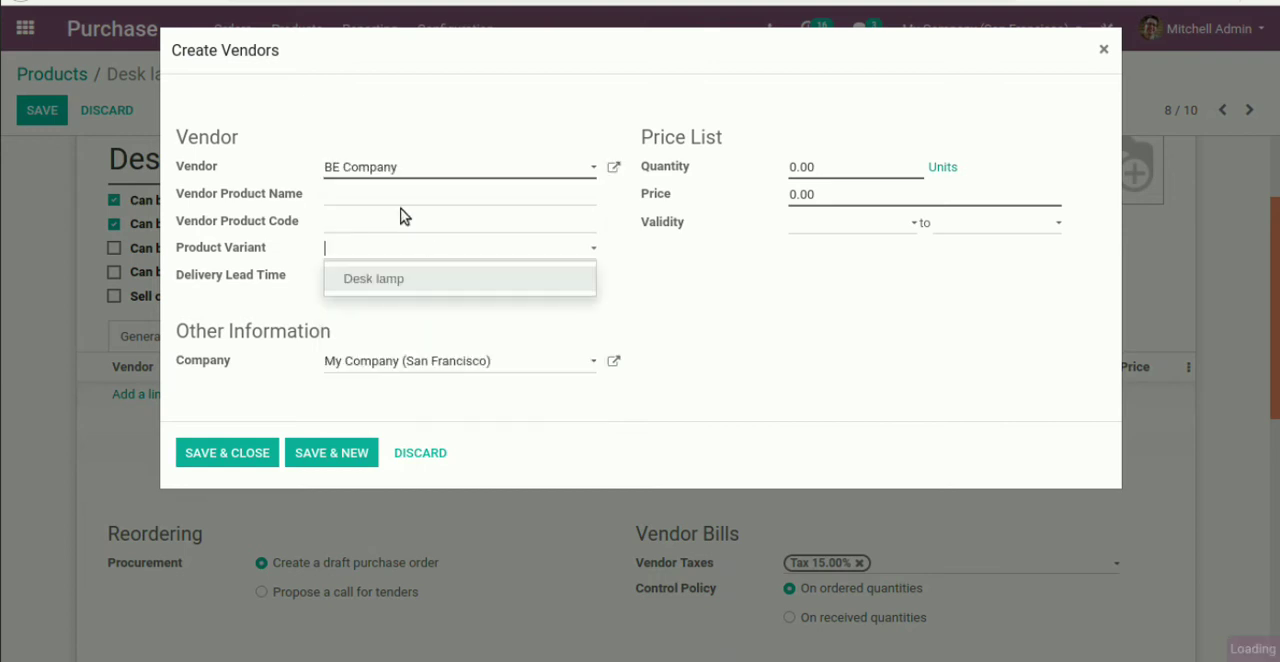
Set BE Company's price to 20, then save the vendor line and the Desk lamp product
left_click(822, 194)
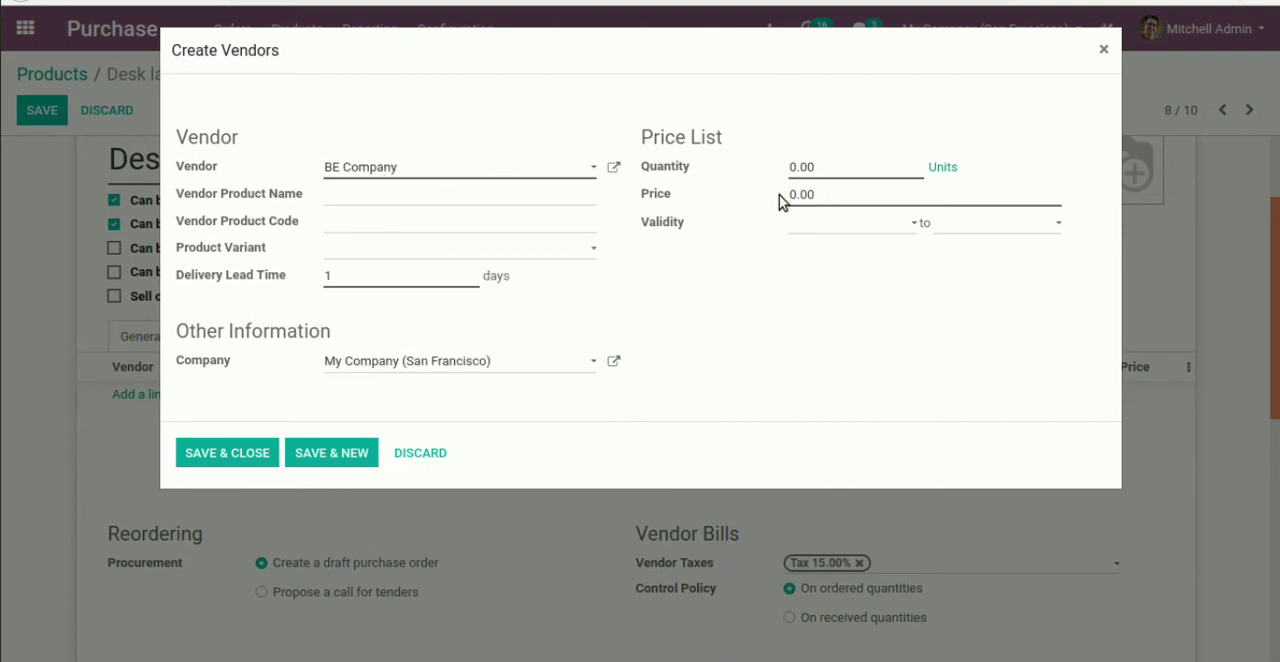
left_click(811, 192)
key("Delete")
key("BackSpace")
key("BackSpace")
key("BackSpace")
type("20")
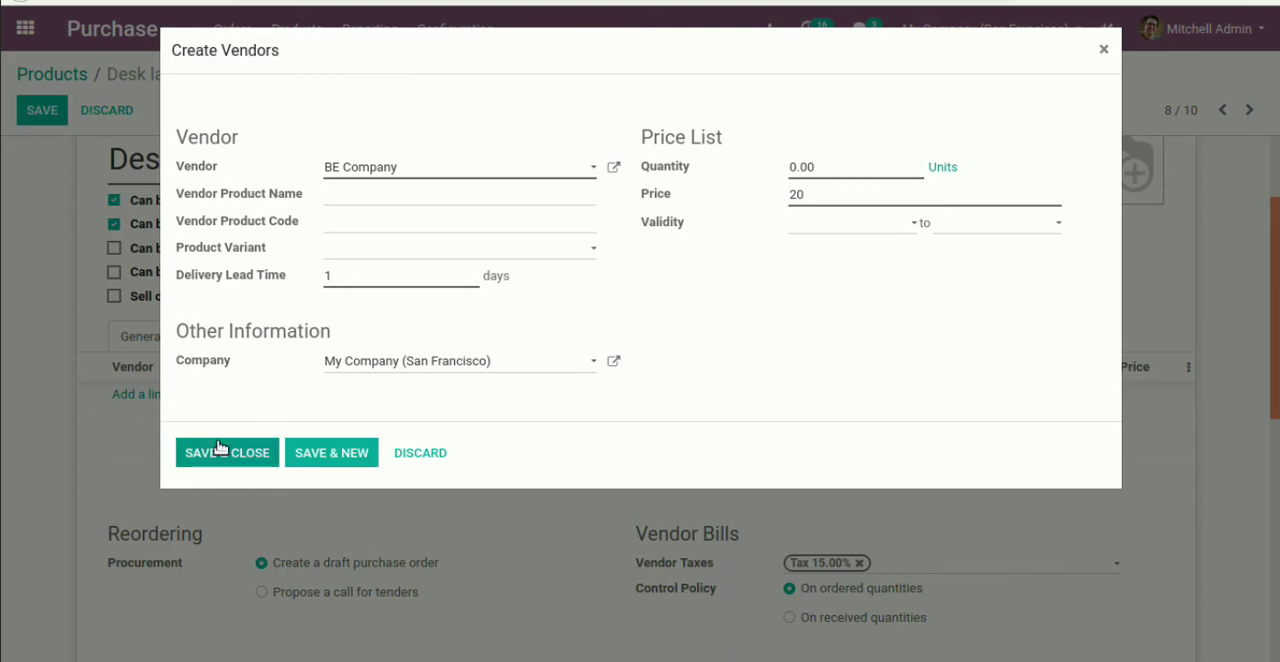
left_click(267, 450)
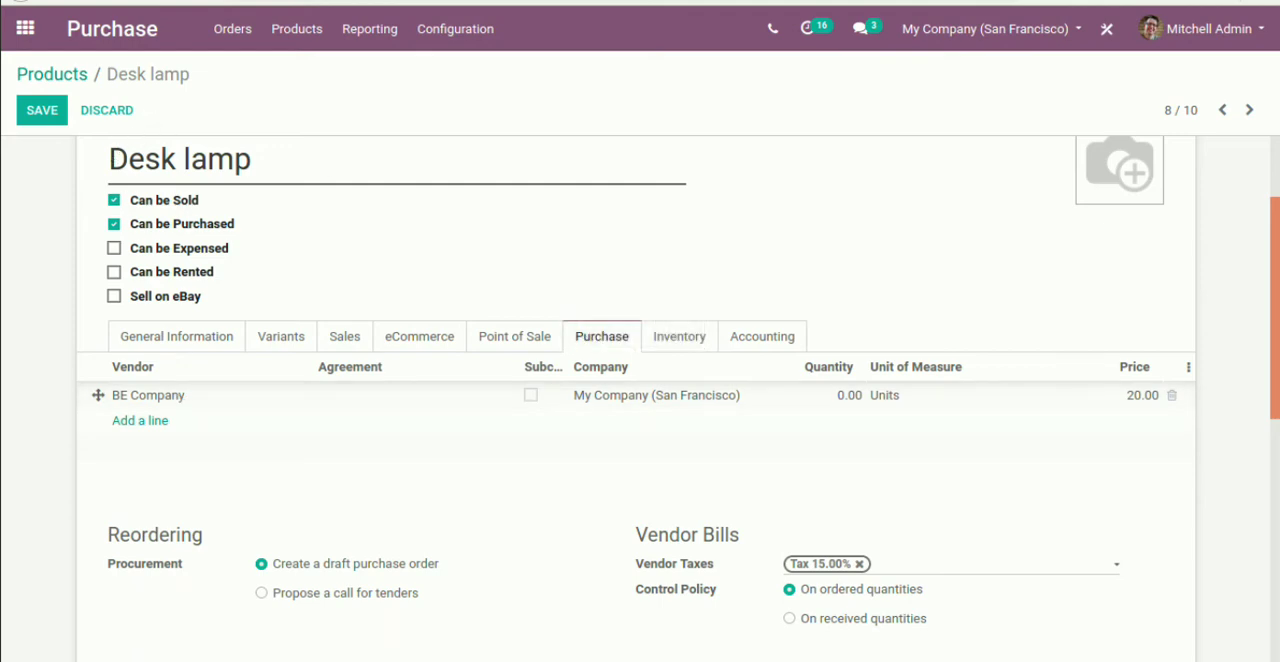
left_click(38, 113)
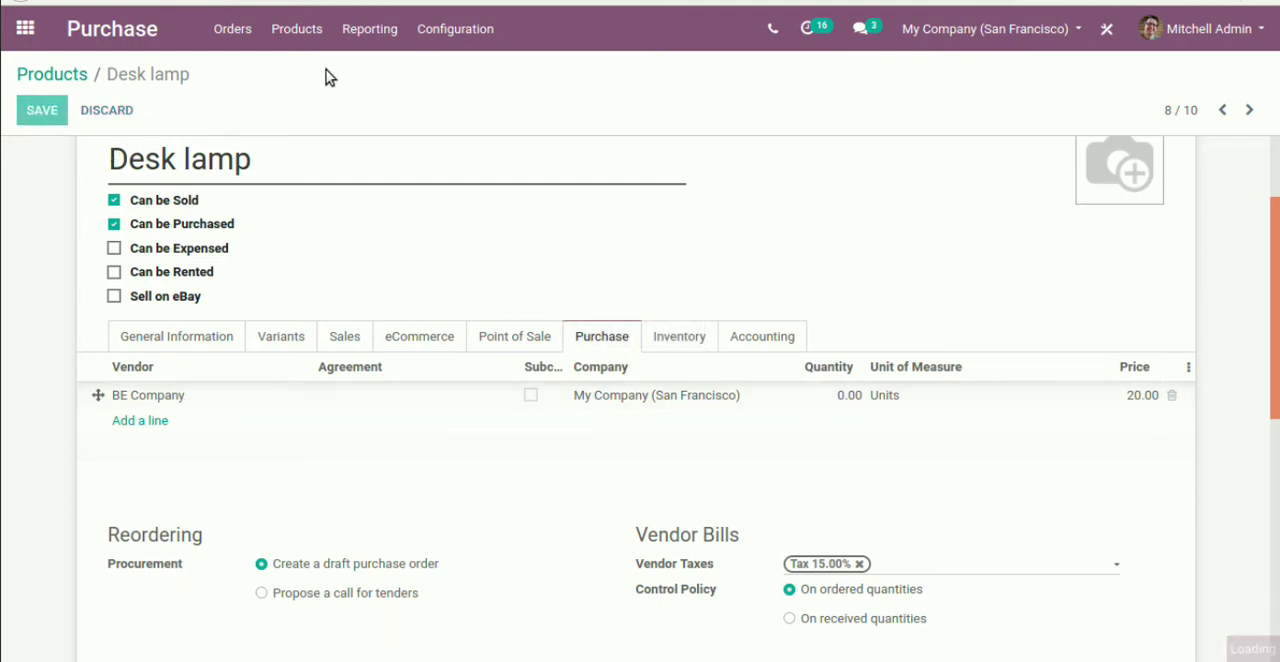
View the requests for quotation, then search the products for "desk" and reopen the Desk lamp
left_click(110, 30)
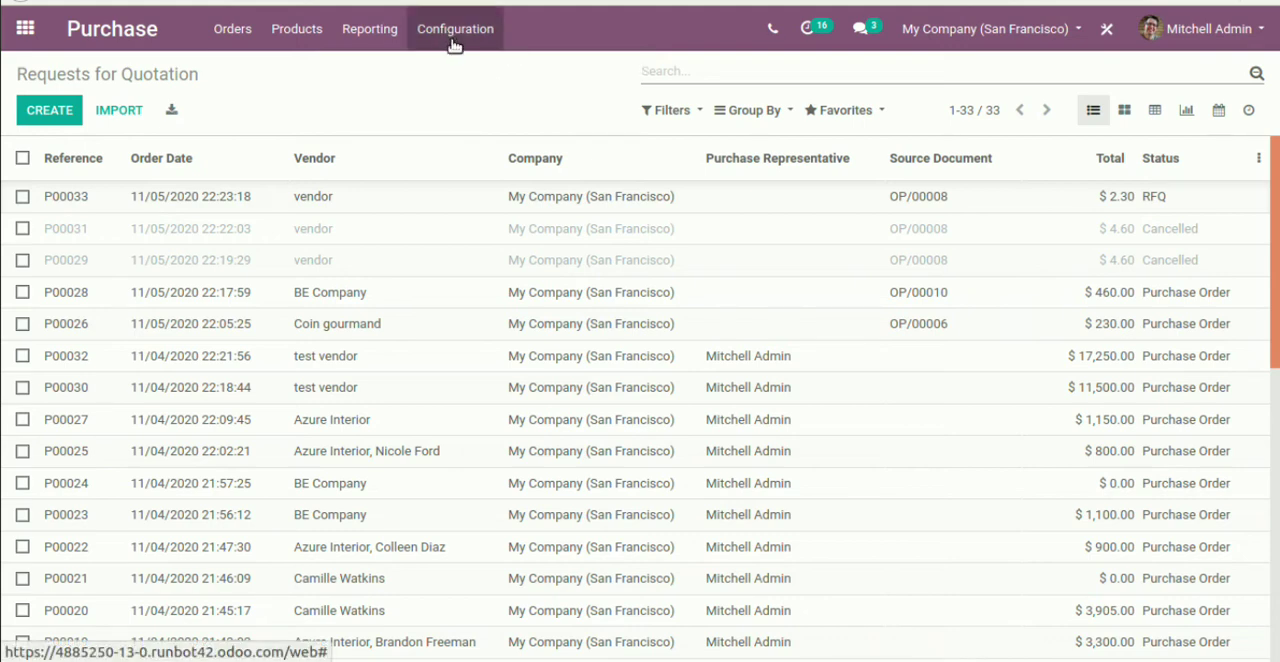
left_click(303, 36)
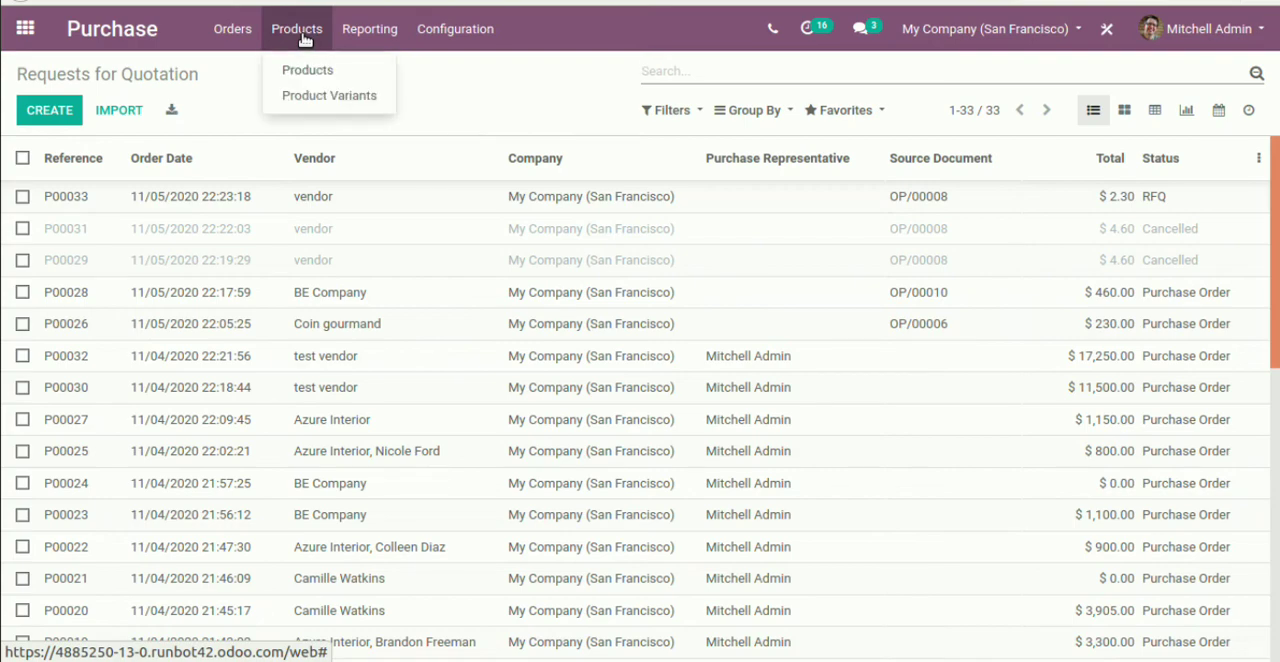
left_click(318, 68)
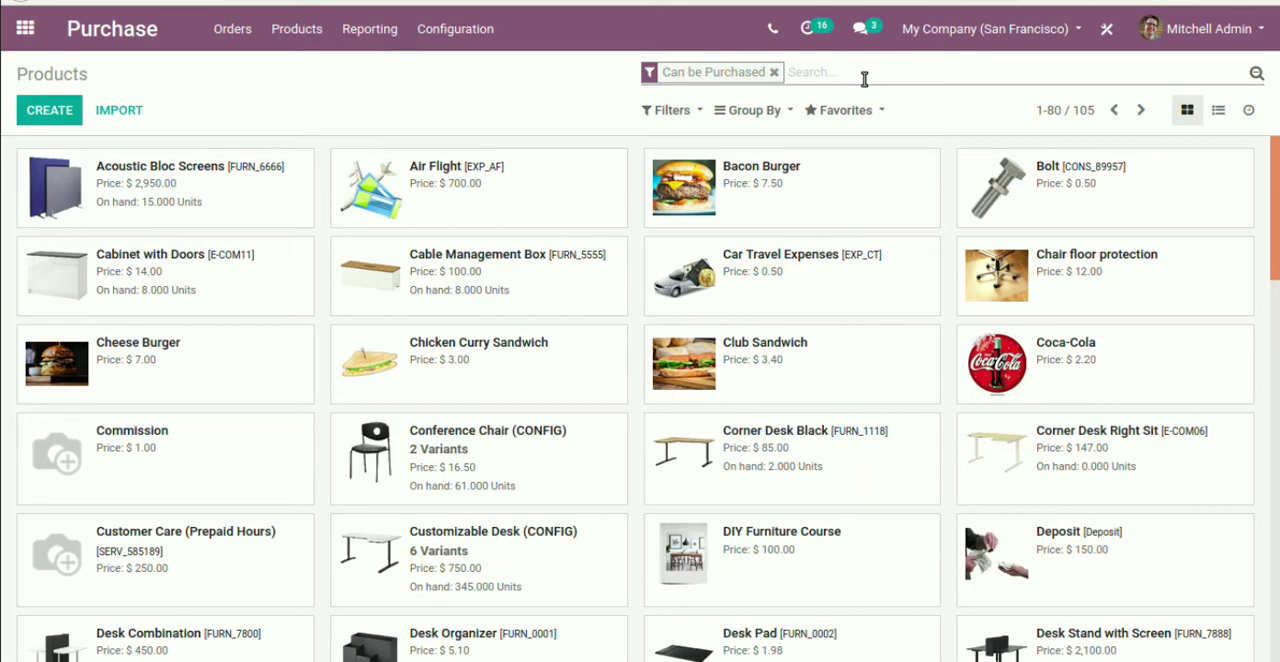
type("desk")
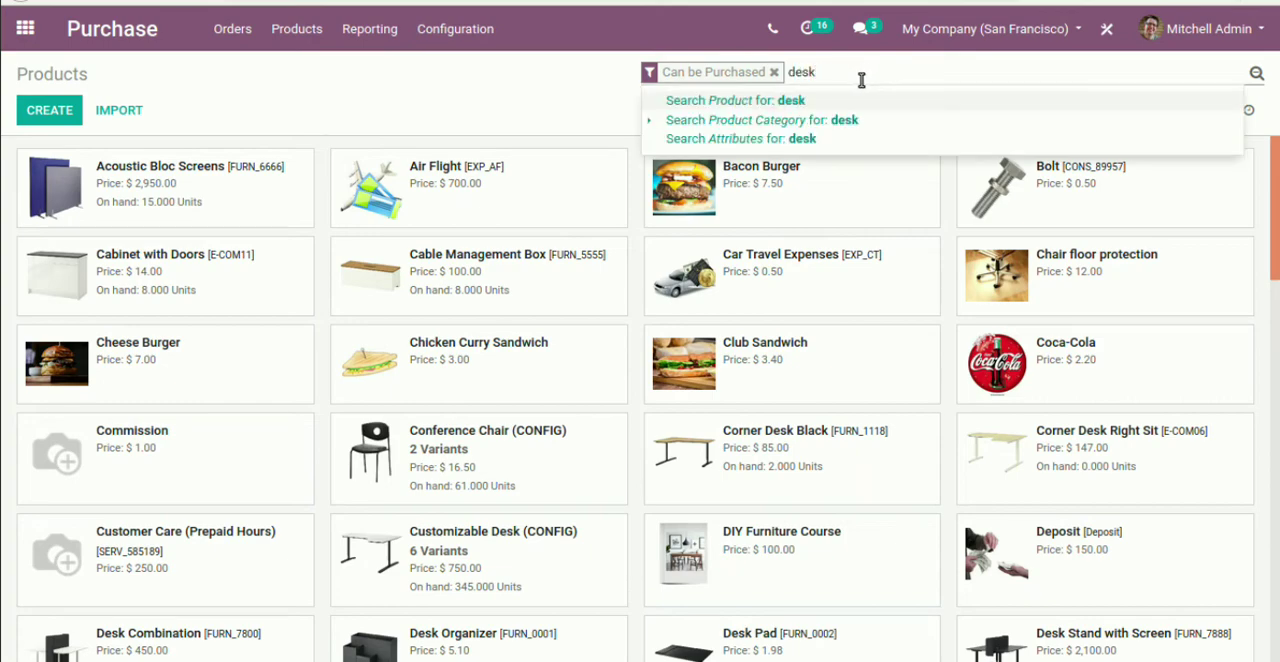
key("Return")
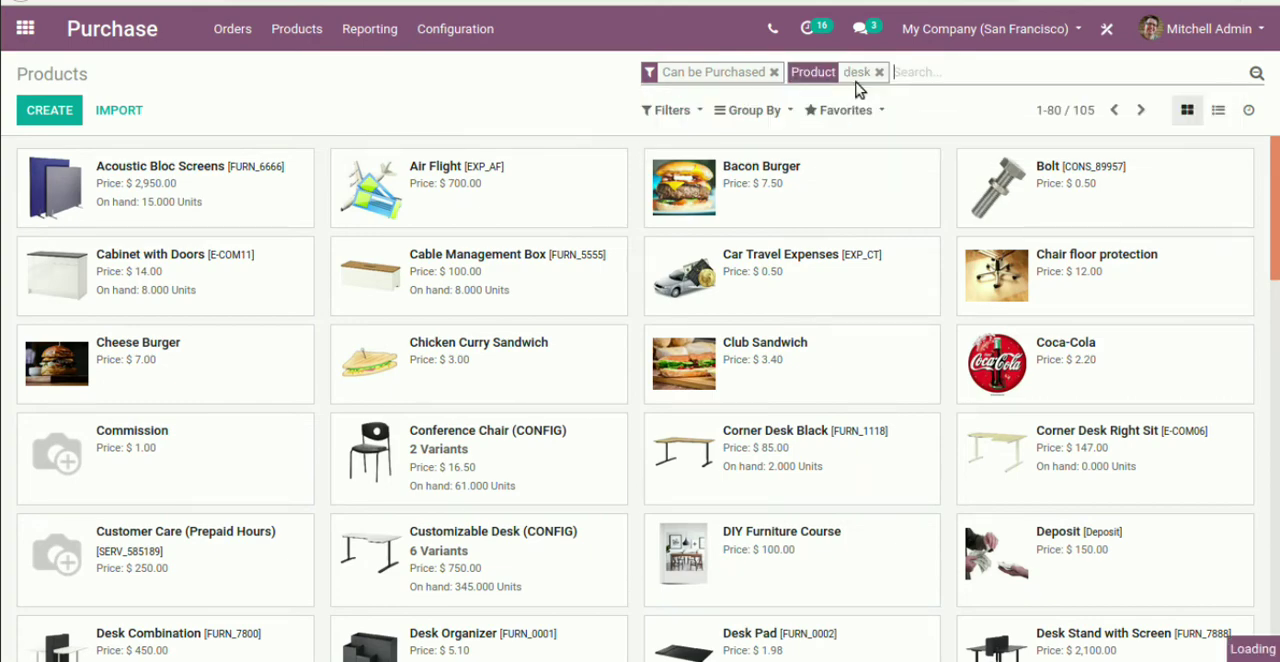
left_click(1129, 297)
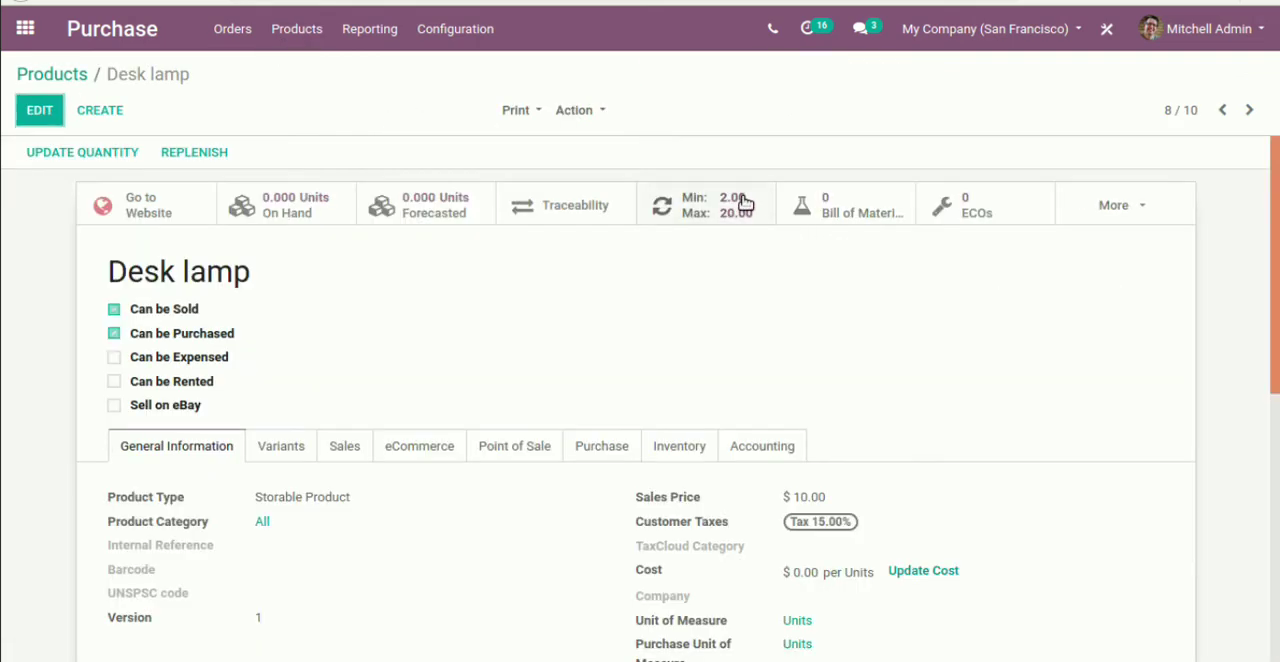
Open the Desk lamp's reordering rule and run the scheduler manually to trigger it
left_click(740, 204)
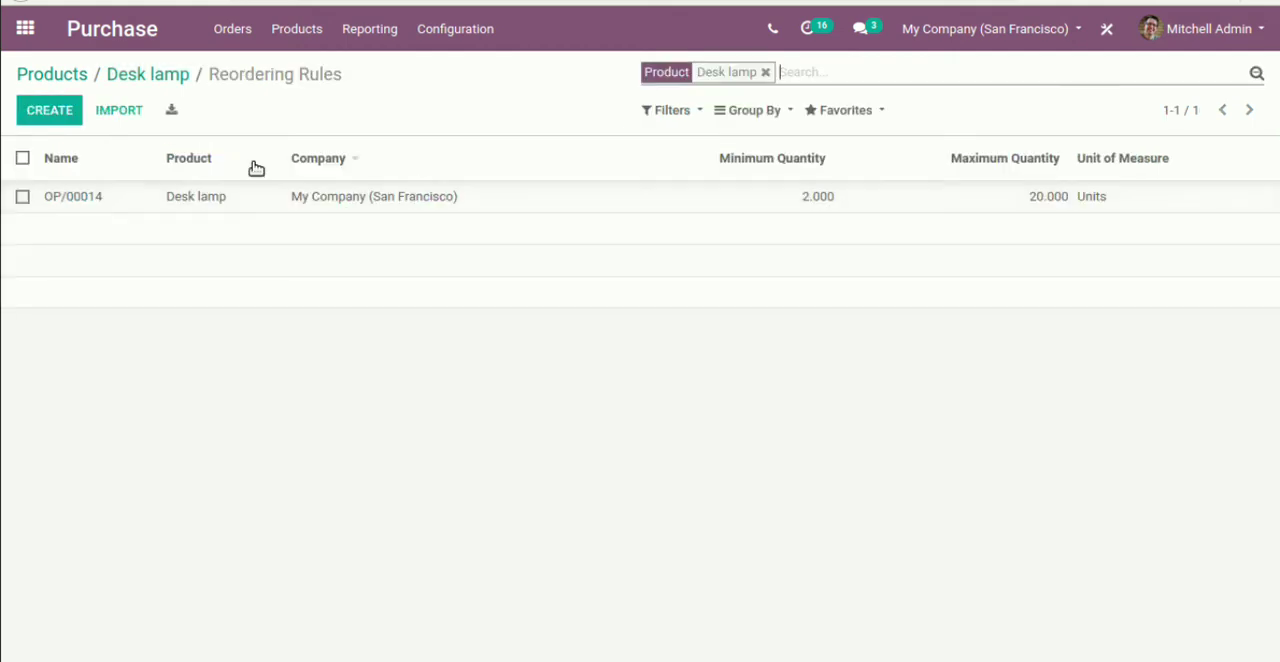
left_click(100, 193)
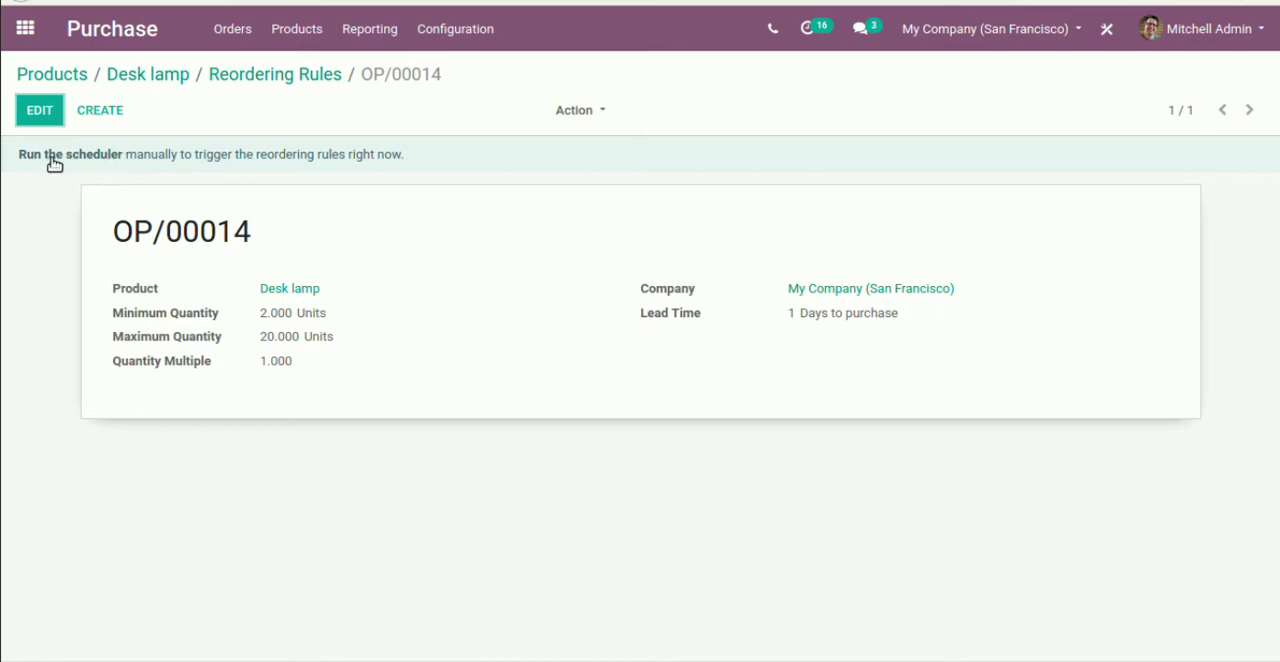
left_click(68, 157)
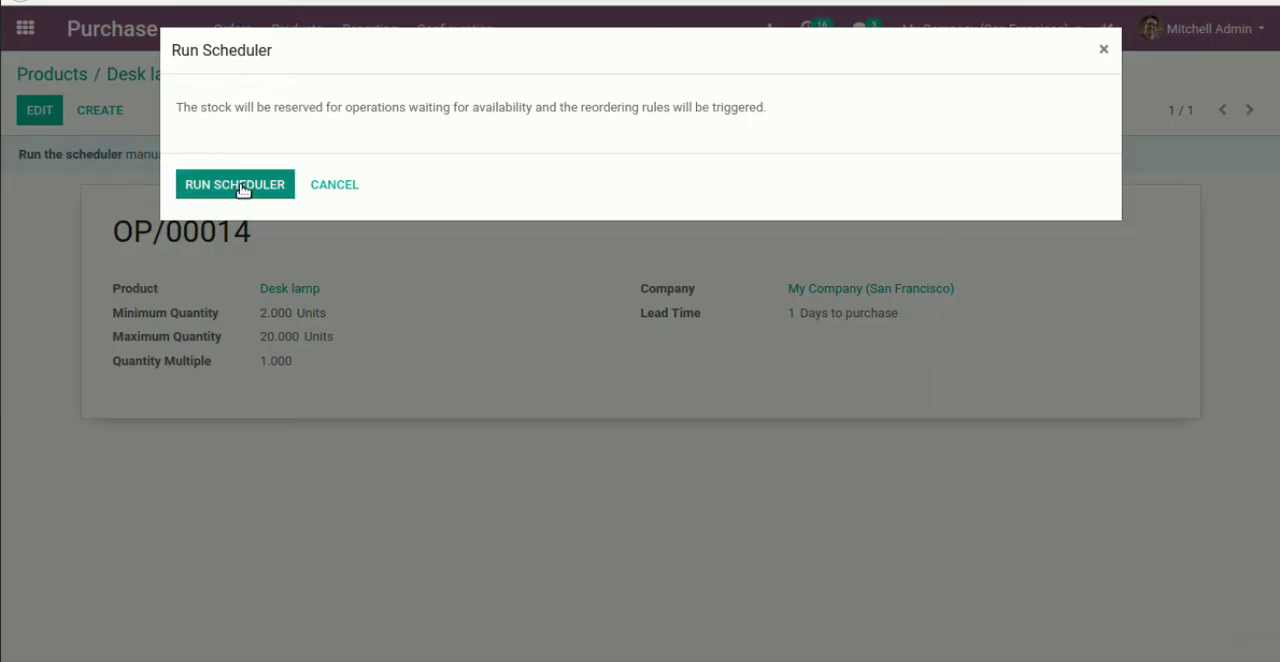
left_click(240, 186)
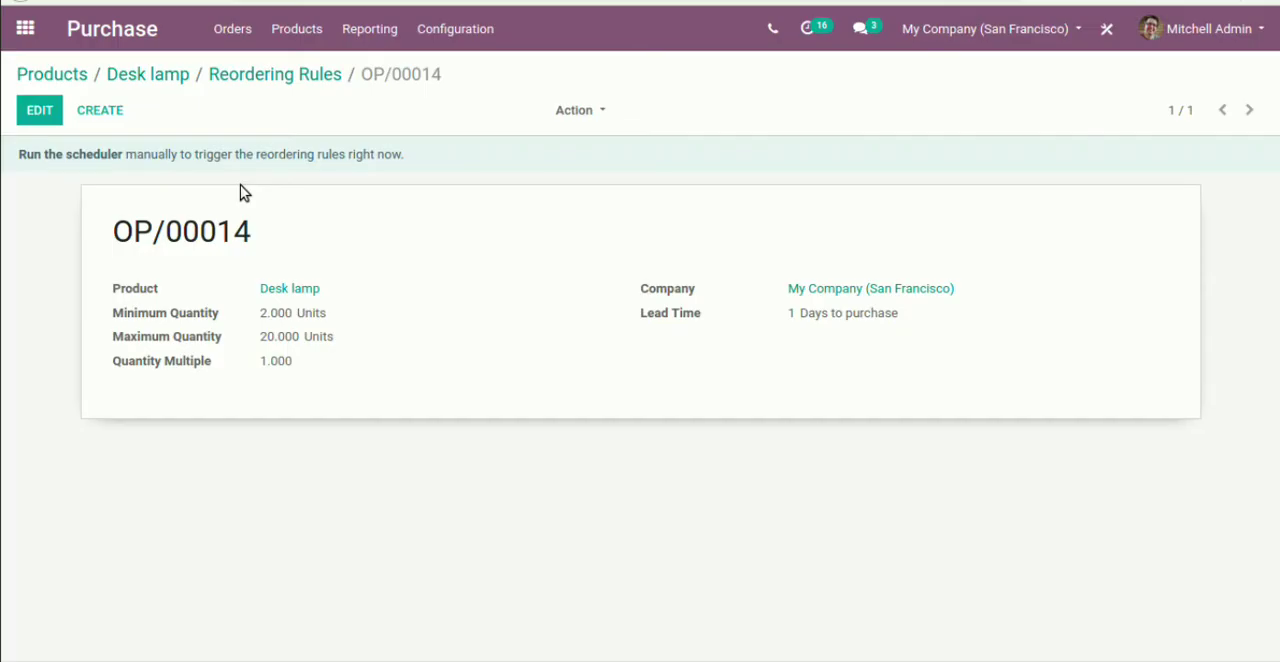
Confirm the newest BE Company request for quotation as a purchase order and open its product receipt
left_click(112, 29)
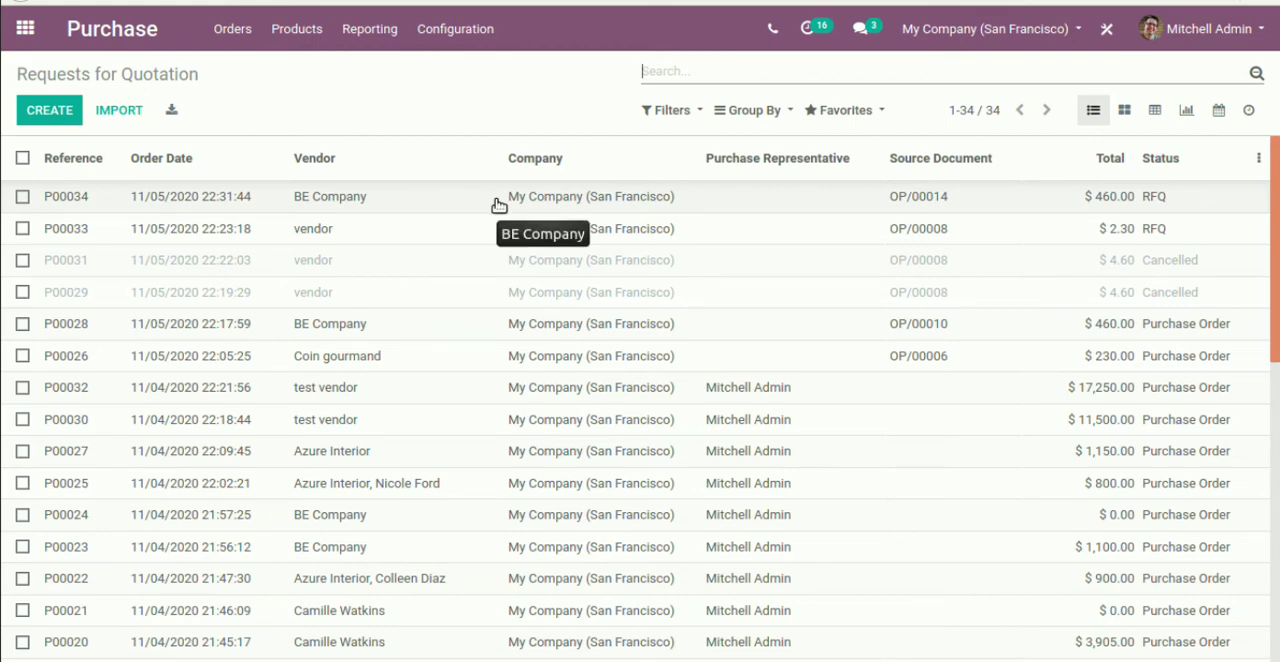
left_click(589, 197)
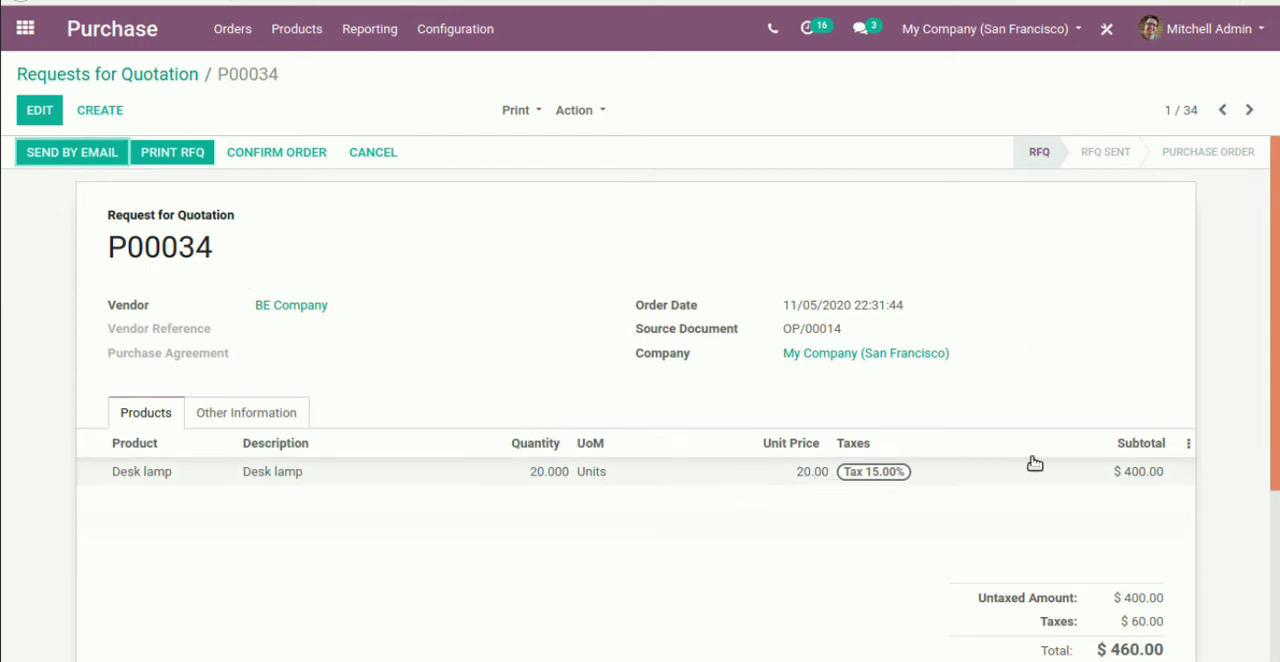
left_click(279, 160)
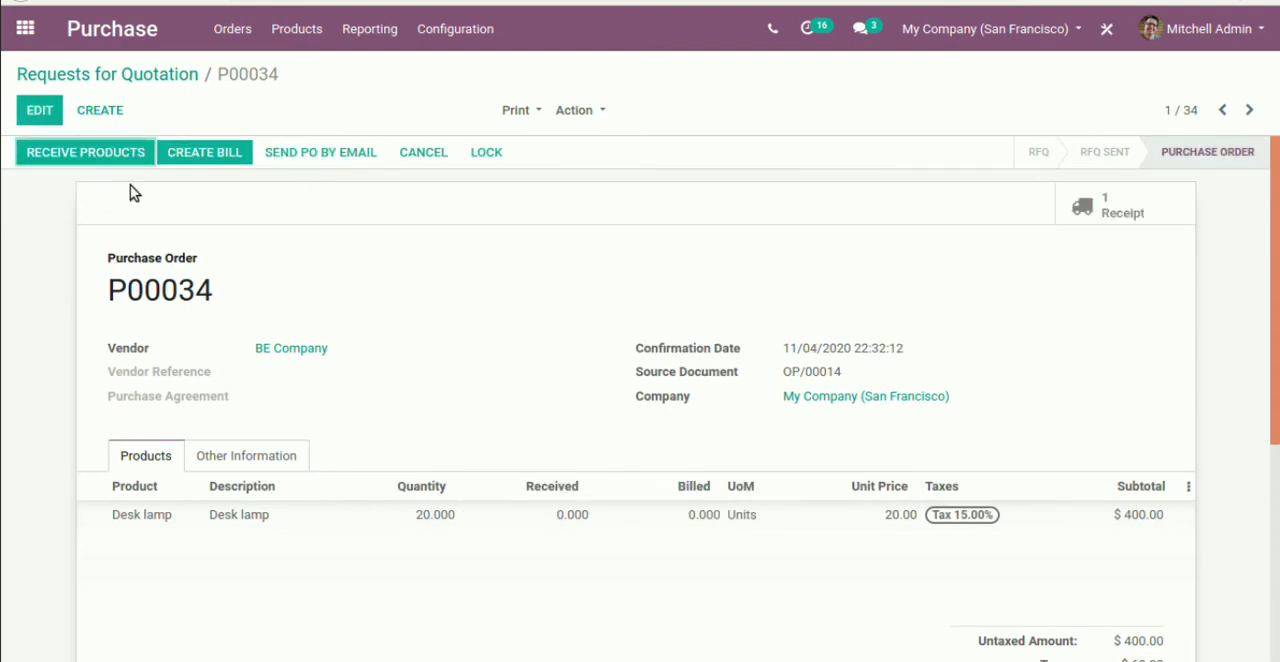
left_click(88, 153)
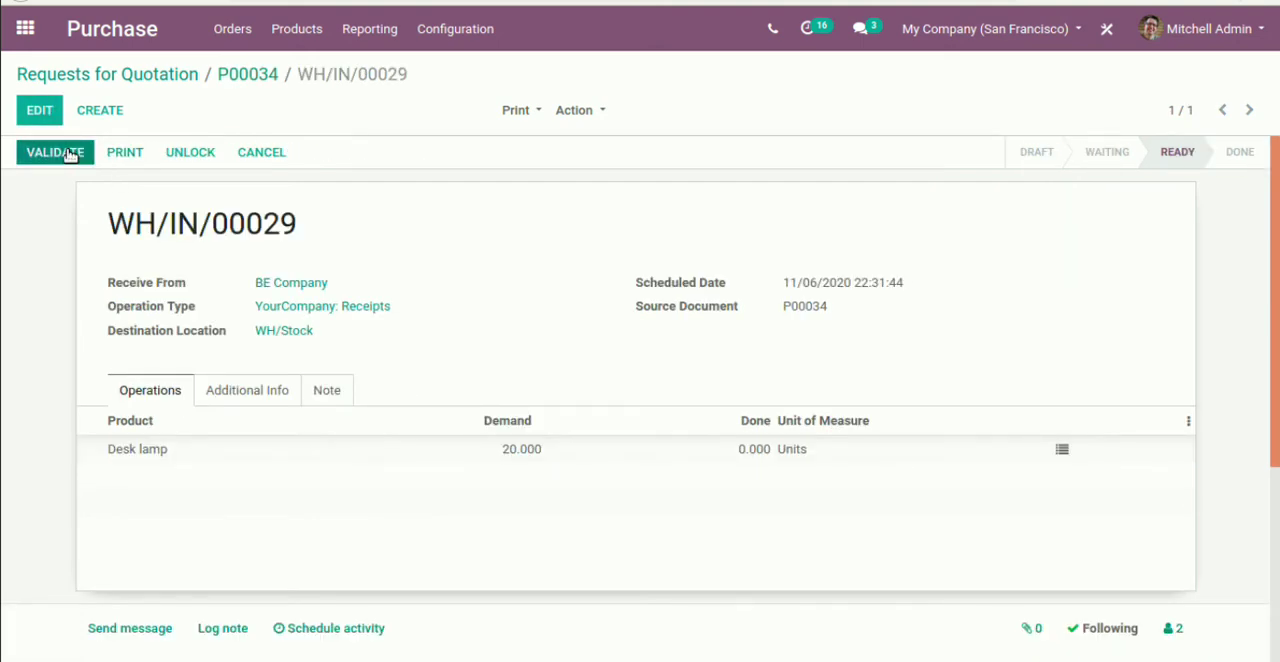
Validate the BE Company receipt for the Desk lamp, receiving the full demanded quantity of 20 units
left_click(68, 153)
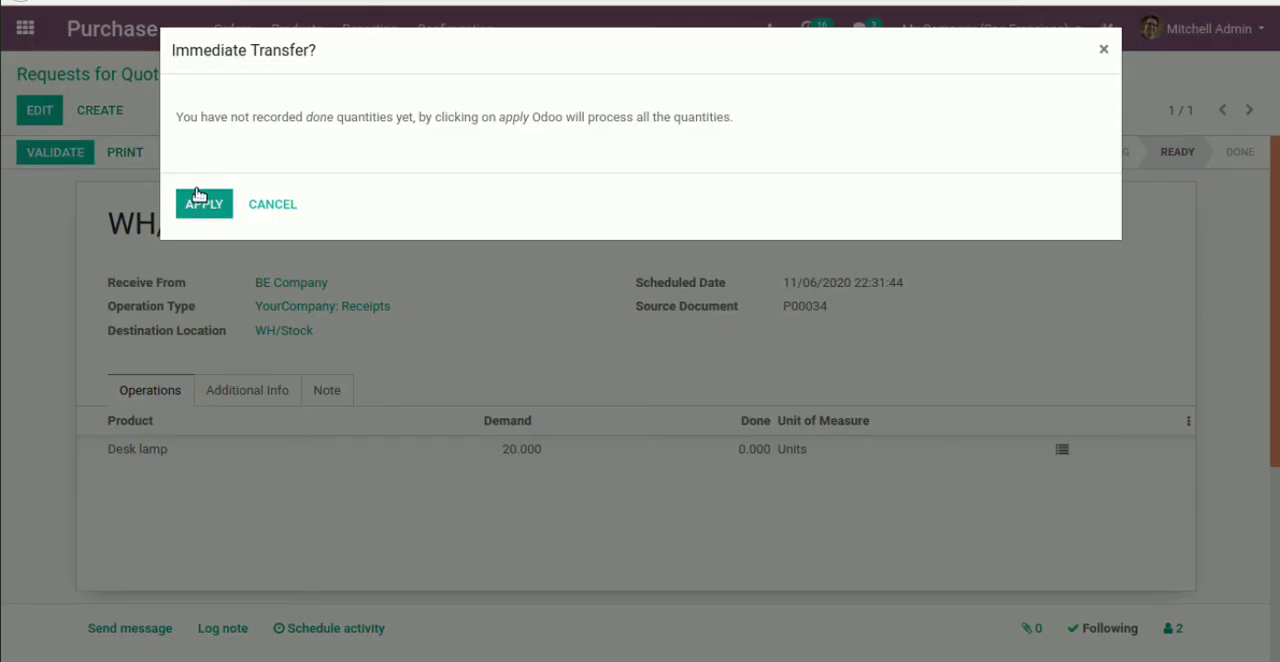
left_click(199, 200)
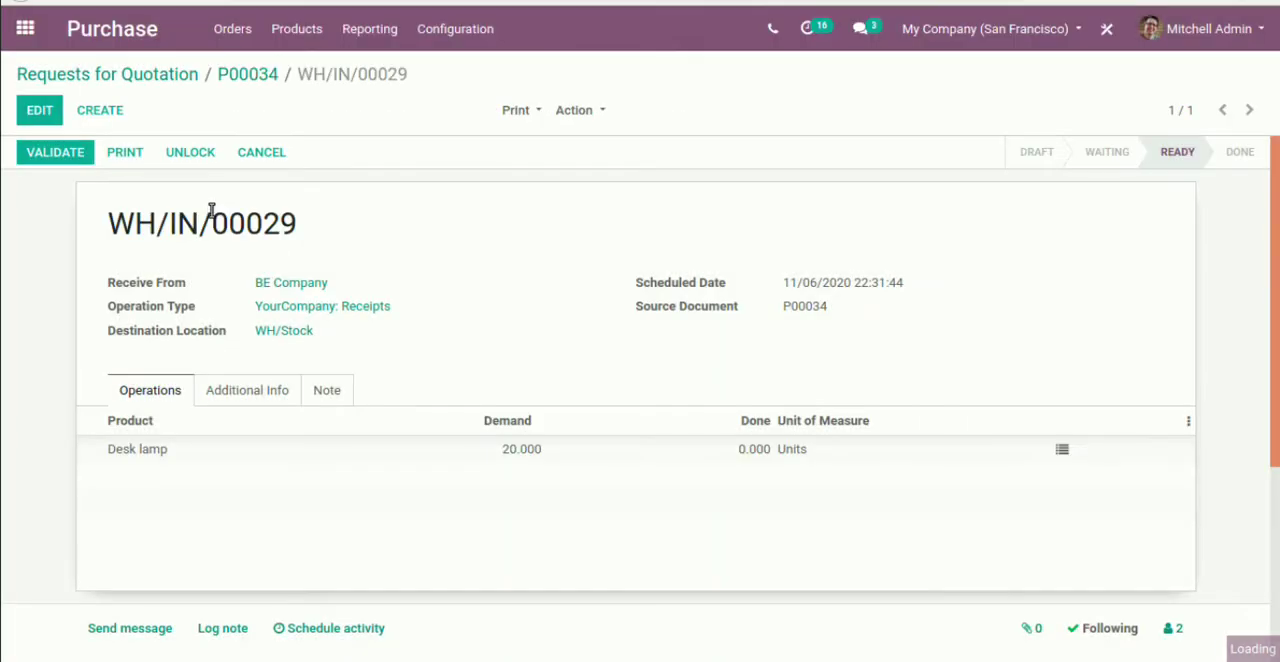
Search the products for "desk", reopen the Desk lamp and view its purchase vendor details
left_click(305, 35)
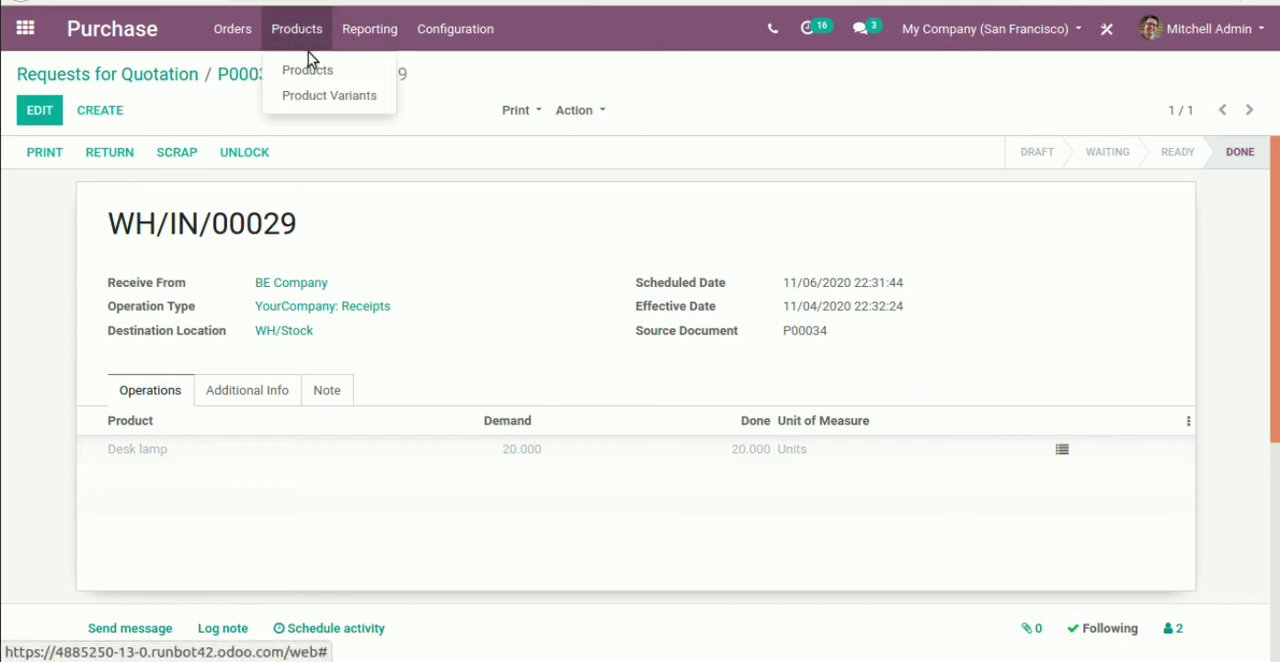
left_click(308, 64)
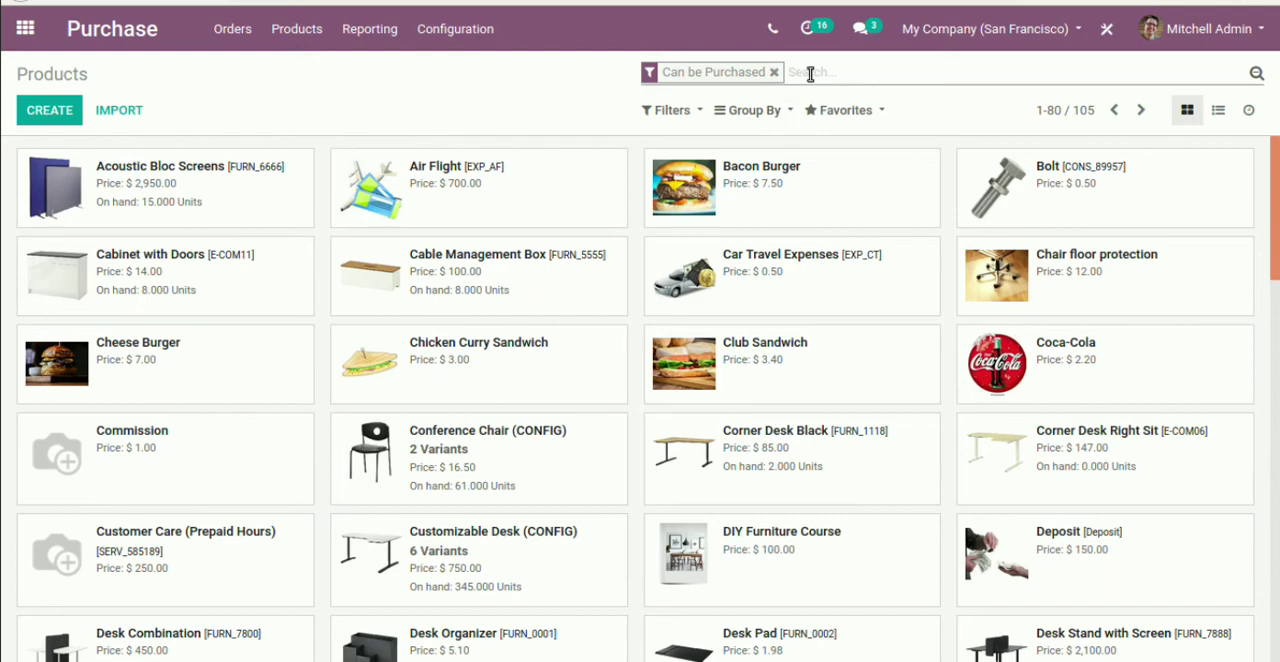
type("desk")
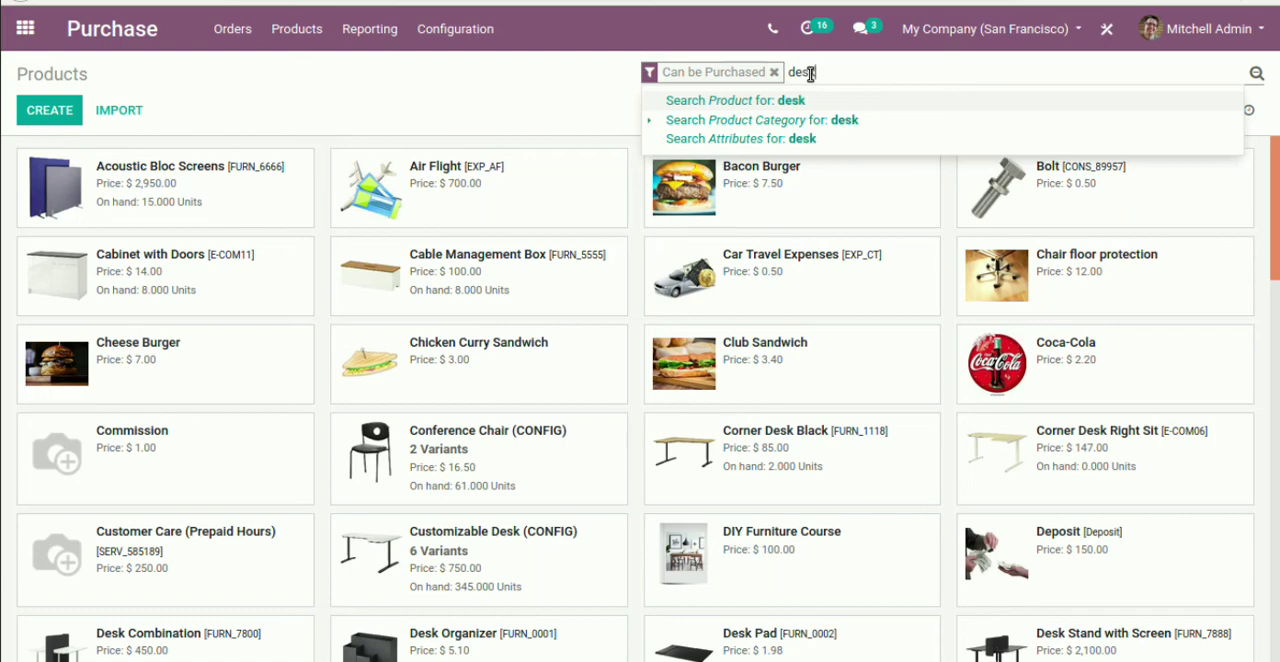
key("Return")
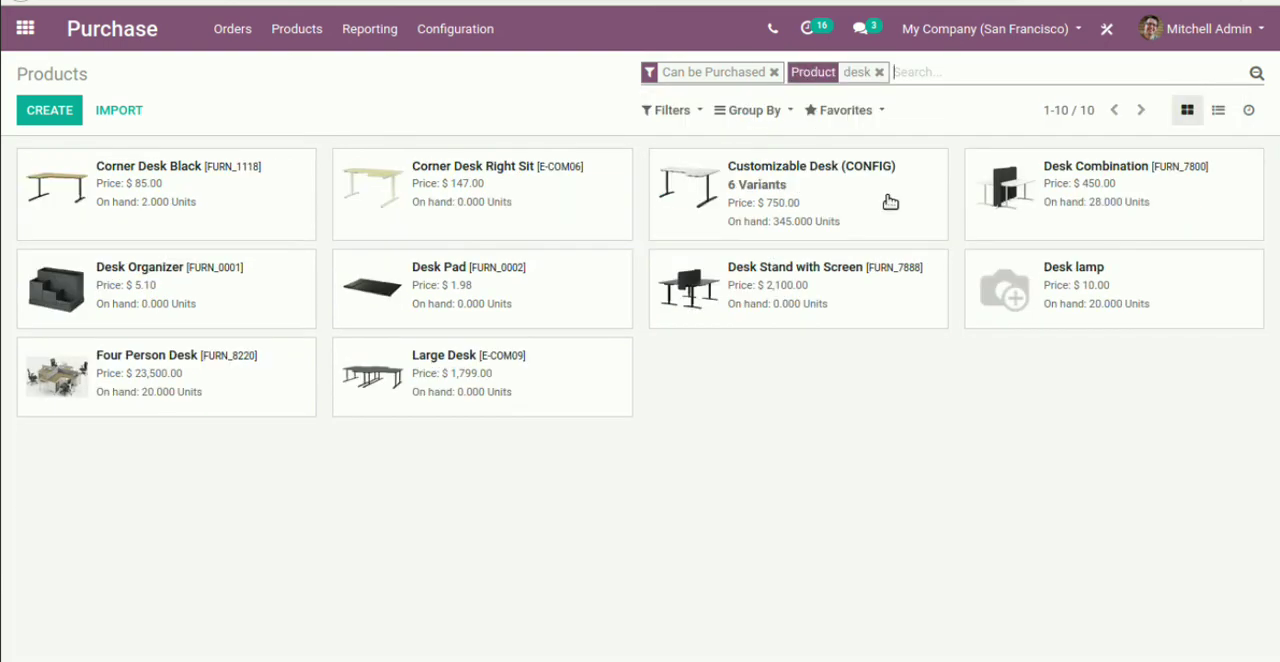
left_click(1082, 298)
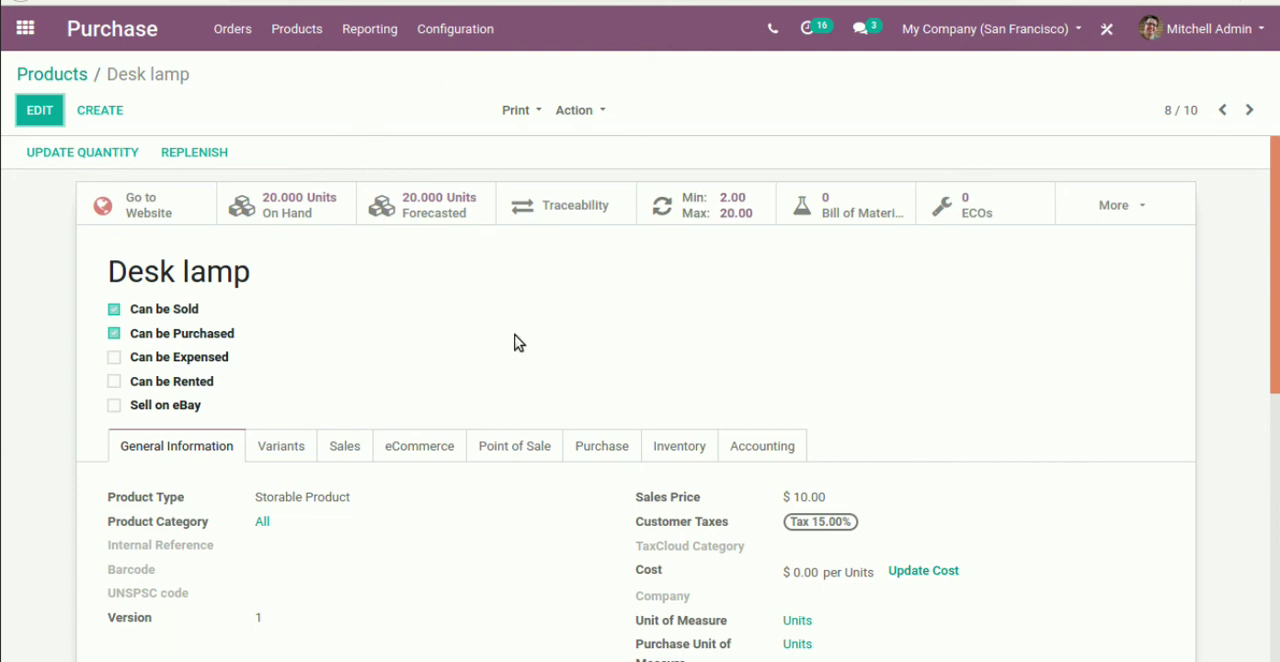
left_click(610, 446)
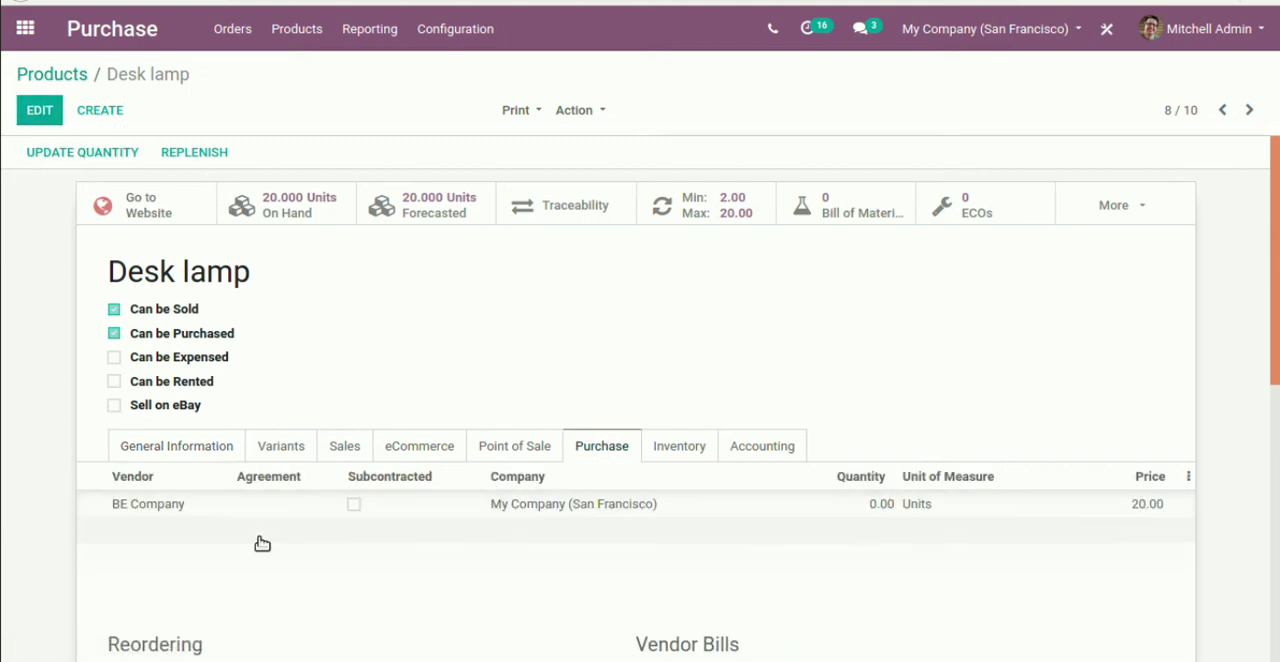